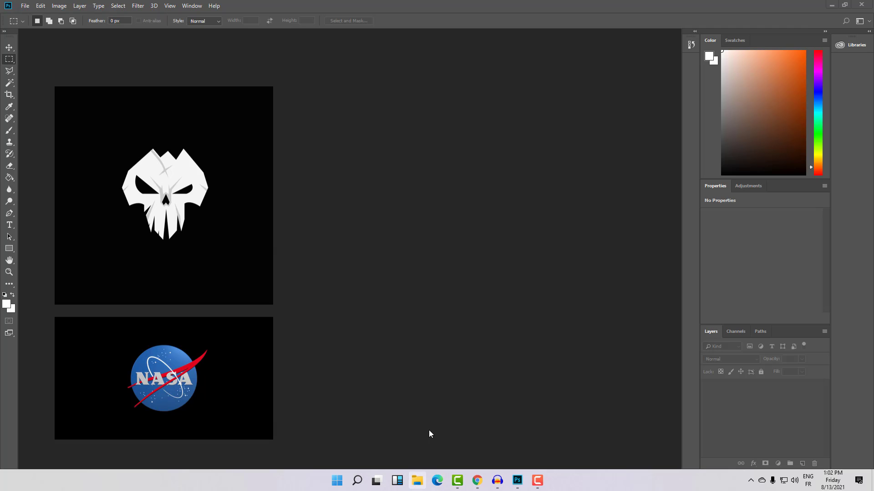
pyautogui.click(184, 247)
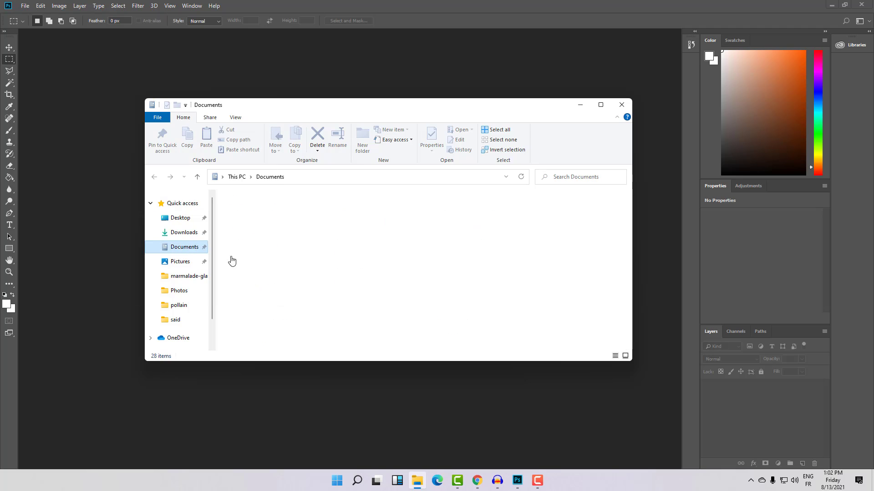
pyautogui.scroll(-3, 452, 287)
pyautogui.scroll(-5, 453, 290)
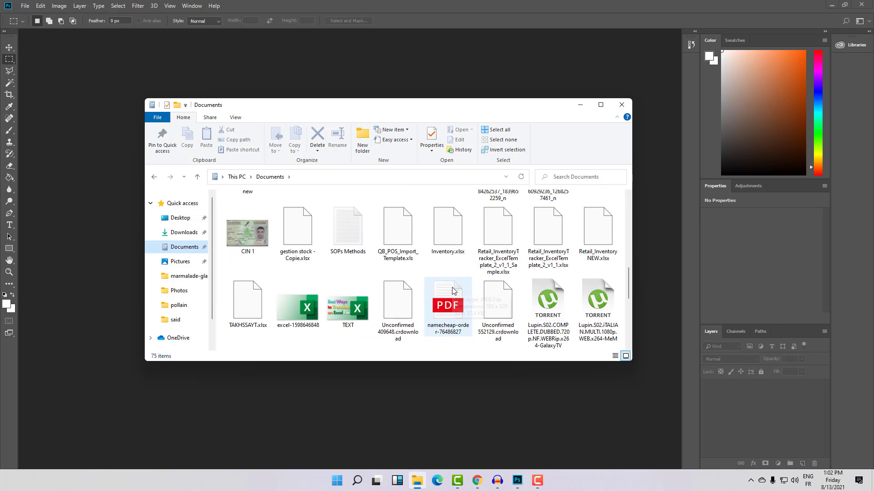
pyautogui.scroll(-5, 452, 288)
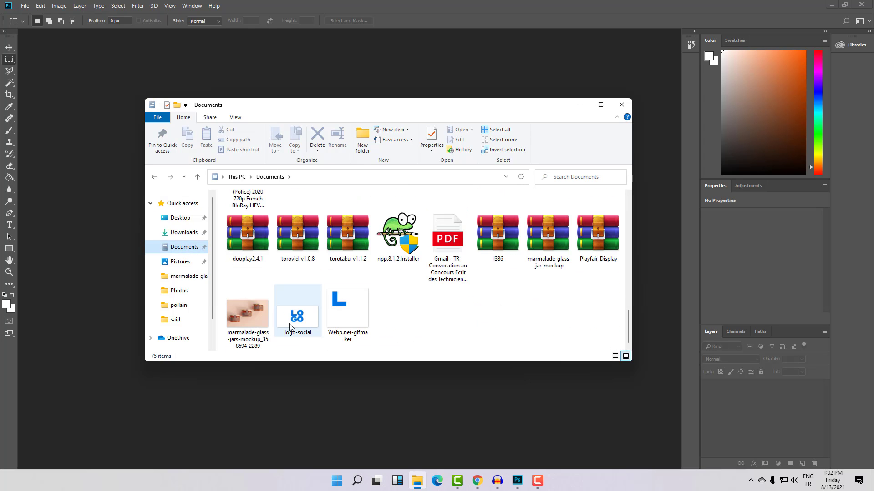
pyautogui.click(297, 317)
pyautogui.moveTo(297, 318); pyautogui.dragTo(98, 302)
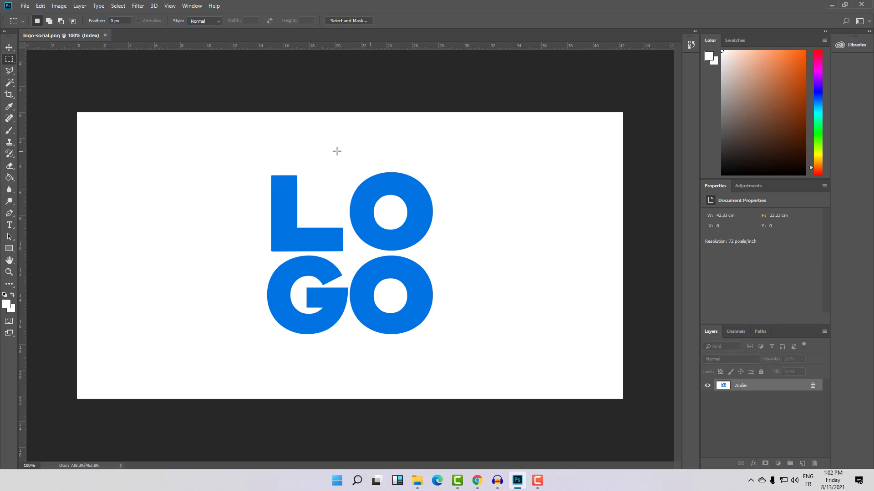
pyautogui.moveTo(250, 161); pyautogui.dragTo(448, 359)
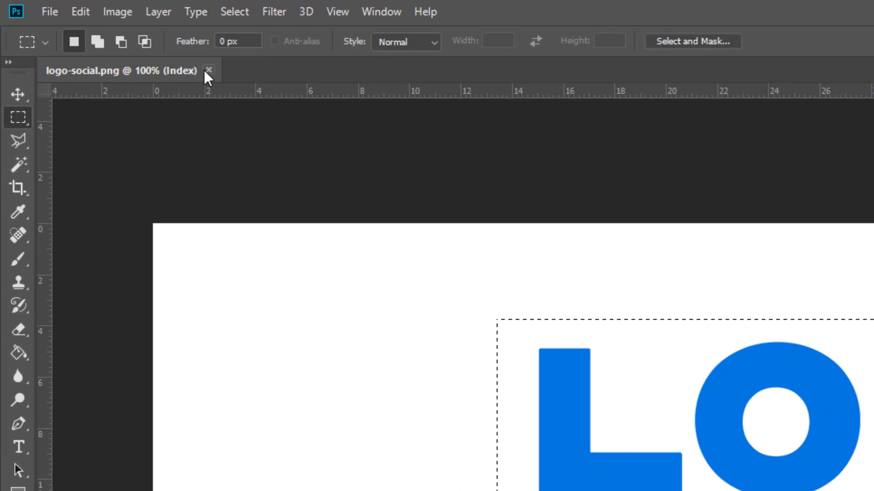
pyautogui.click(105, 35)
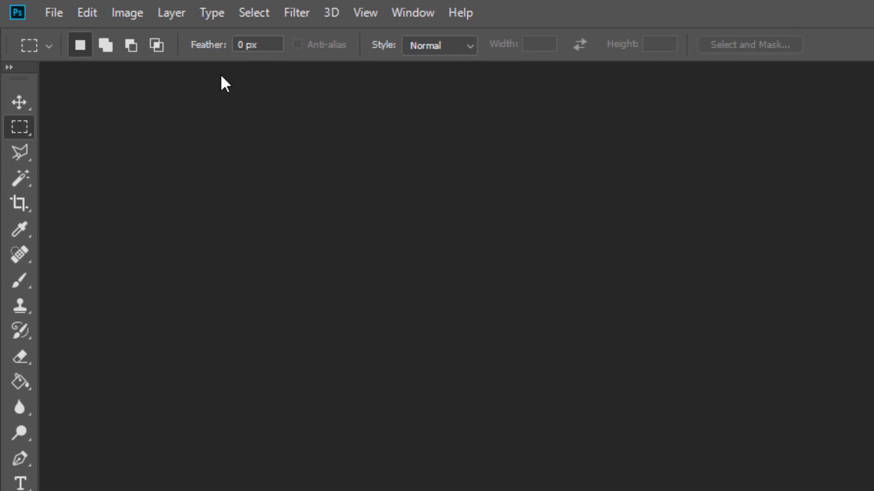
# - Create a new document from the recent Default Photoshop Size preset, 7 x 5 in at 300 ppi
pyautogui.click(50, 12)
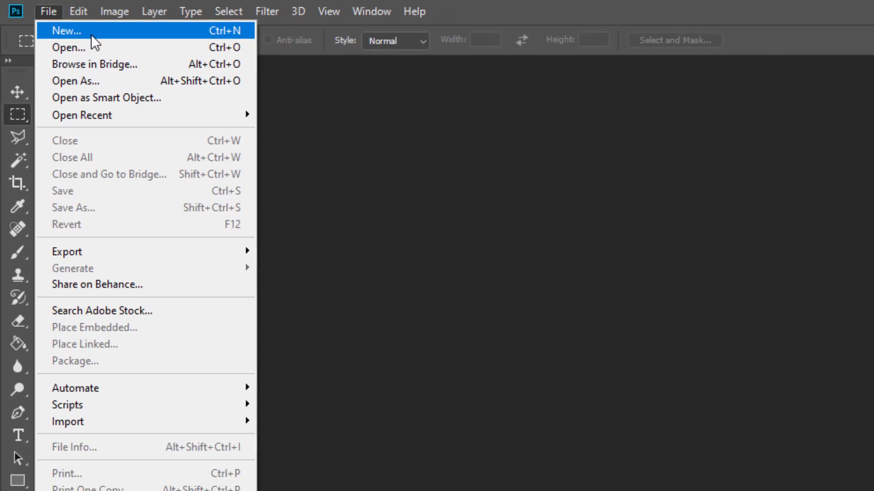
pyautogui.click(96, 34)
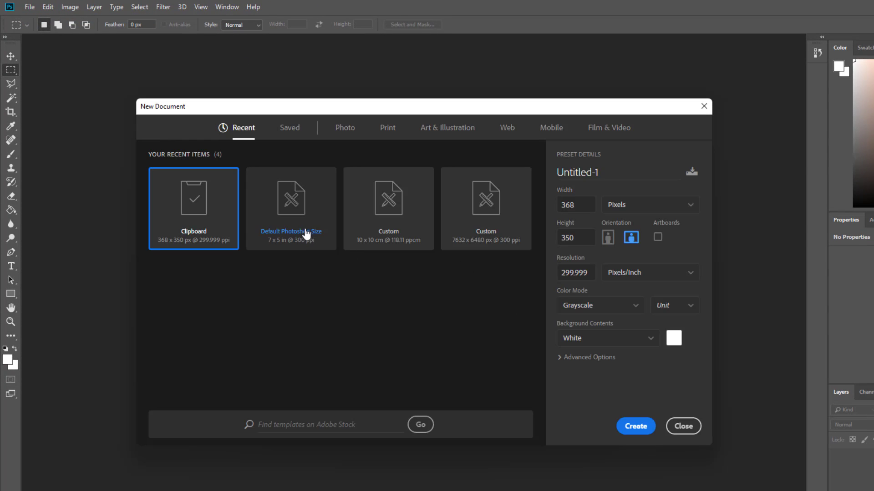
pyautogui.click(304, 235)
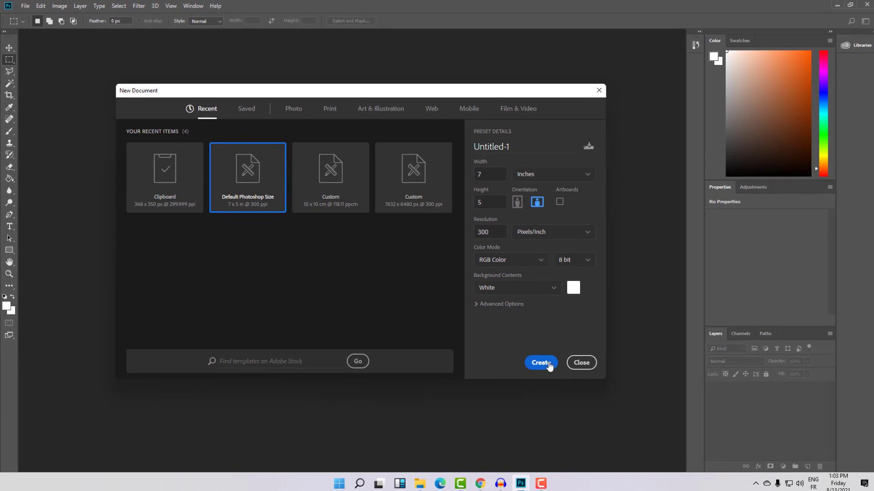
pyautogui.click(548, 364)
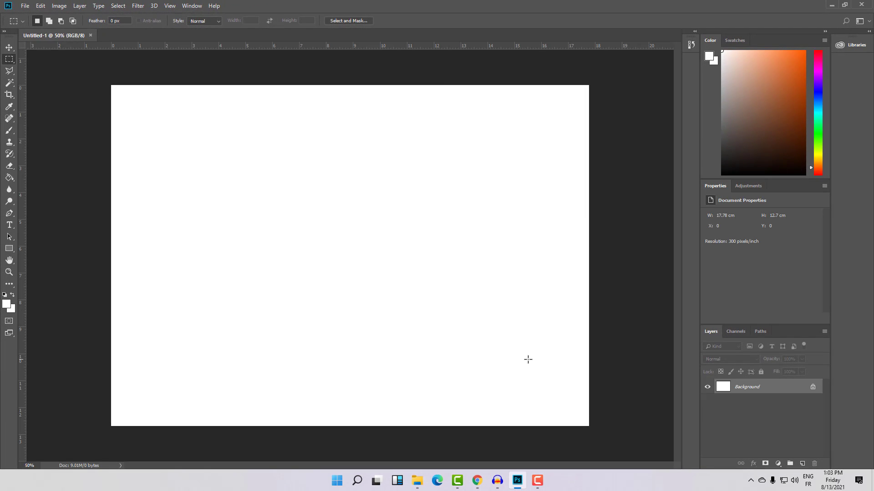
# - Place the logo-social image from the Documents folder into the new document at its fitted size
pyautogui.click(418, 480)
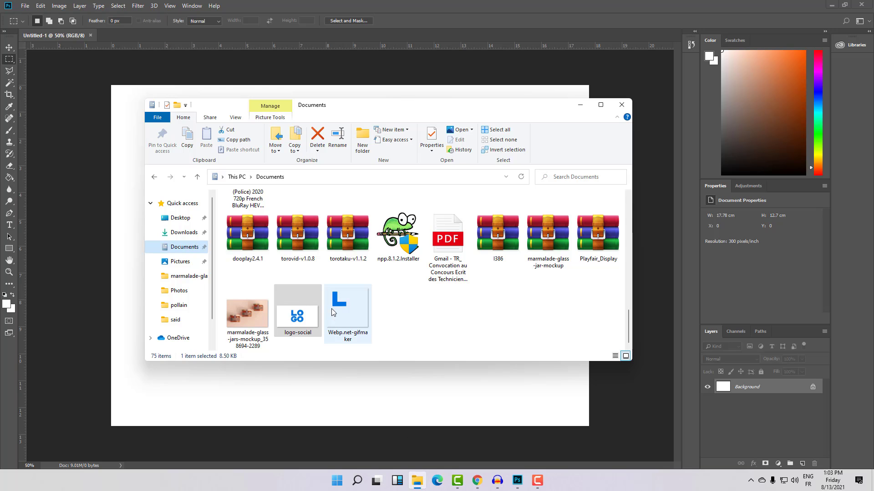
pyautogui.moveTo(312, 320); pyautogui.dragTo(355, 400)
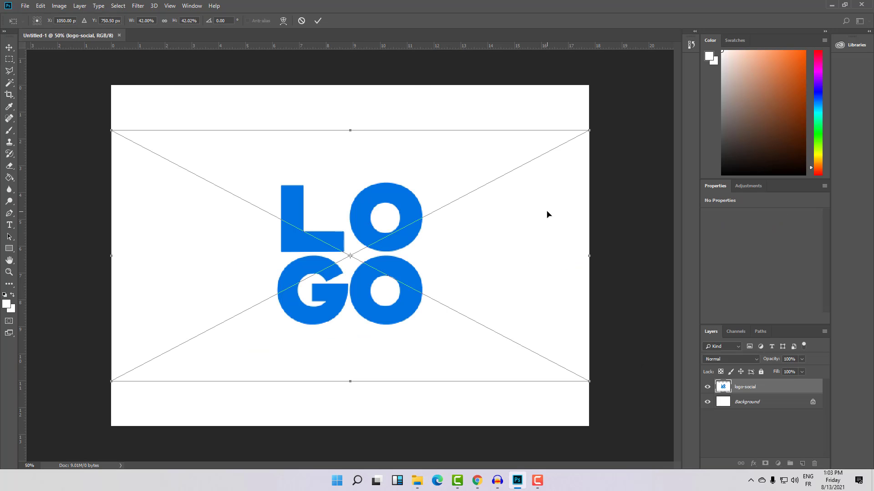
pyautogui.click(317, 21)
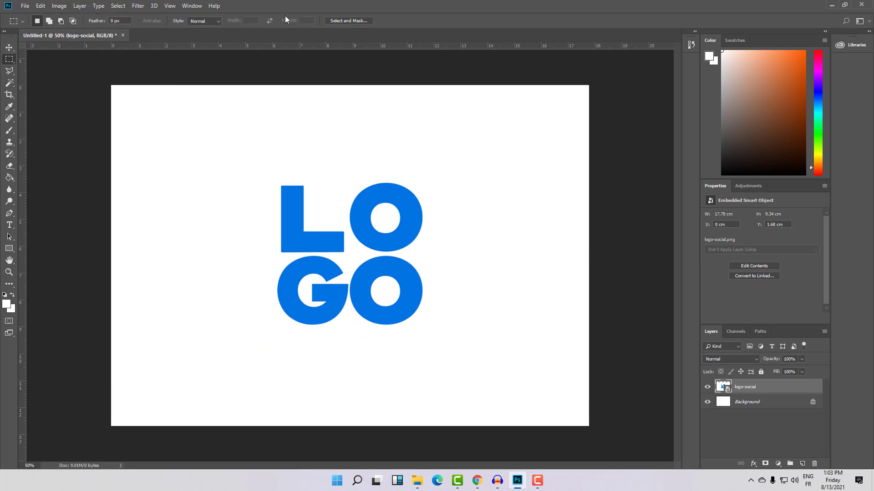
# - Crop the canvas closely around the blue logo to about 6.9 by 6.3 cm
pyautogui.click(11, 96)
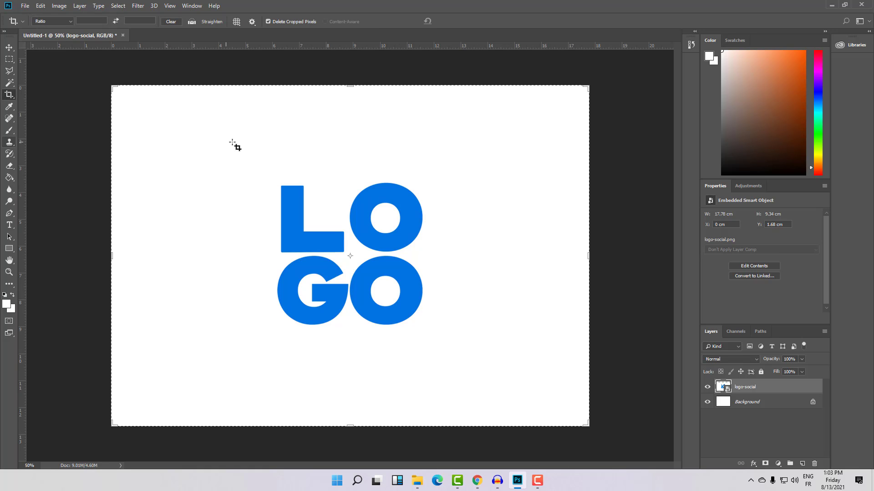
pyautogui.moveTo(258, 170); pyautogui.dragTo(444, 339)
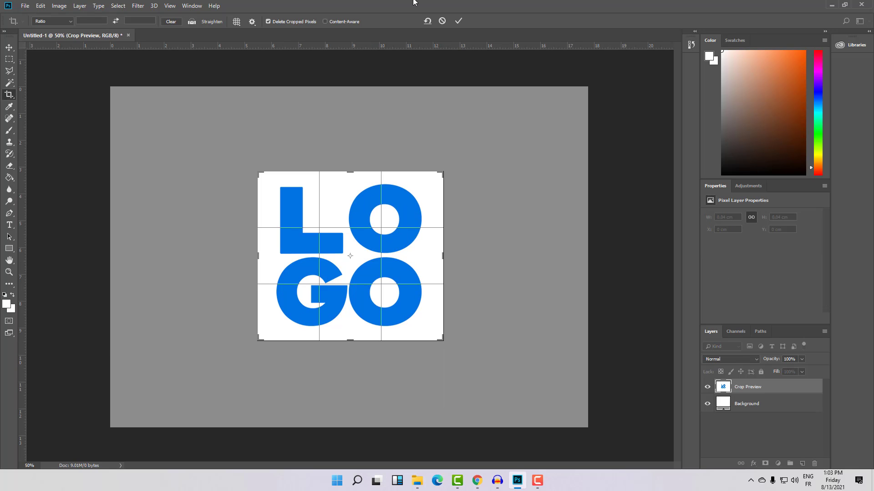
pyautogui.click(457, 22)
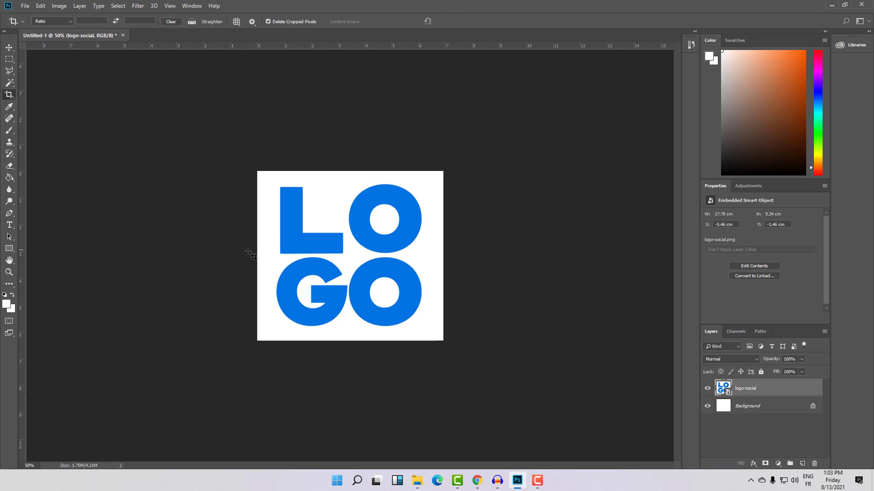
# - Delete the Background layer and nudge the logo layer slightly upward on the canvas
pyautogui.click(754, 409)
pyautogui.press('Delete')
pyautogui.click(8, 47)
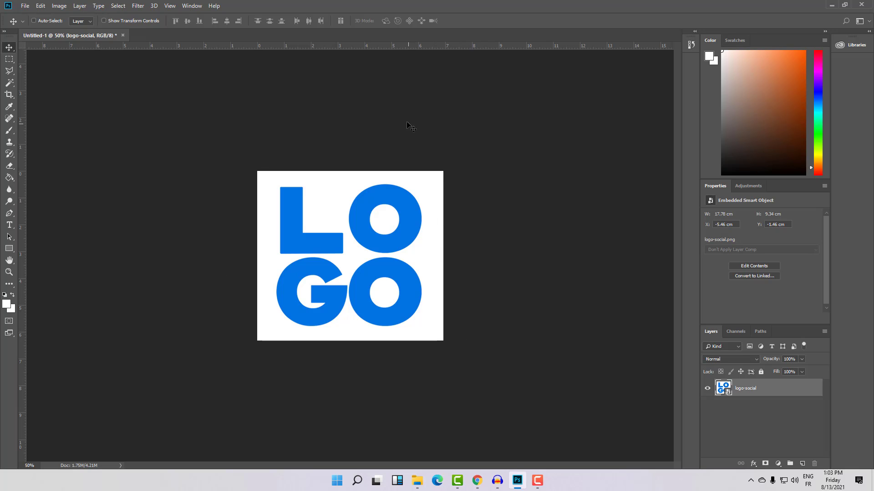
pyautogui.moveTo(336, 246); pyautogui.dragTo(337, 239)
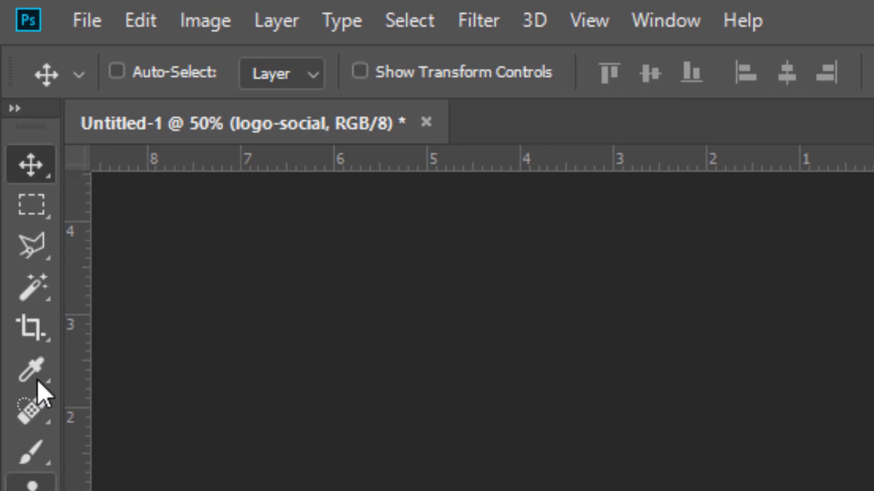
# - Select the white around the letters and inside both O's with the Magic Wand, and invert the selection to the blue letters
pyautogui.click(32, 287)
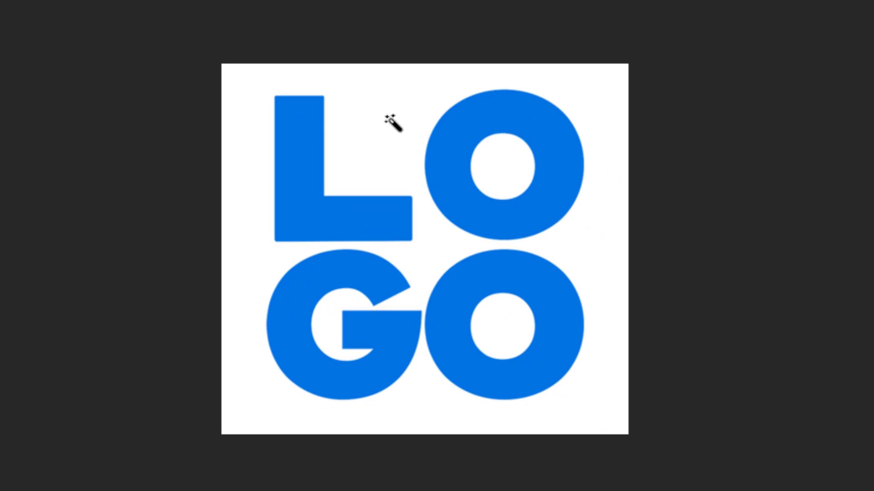
pyautogui.click(364, 151)
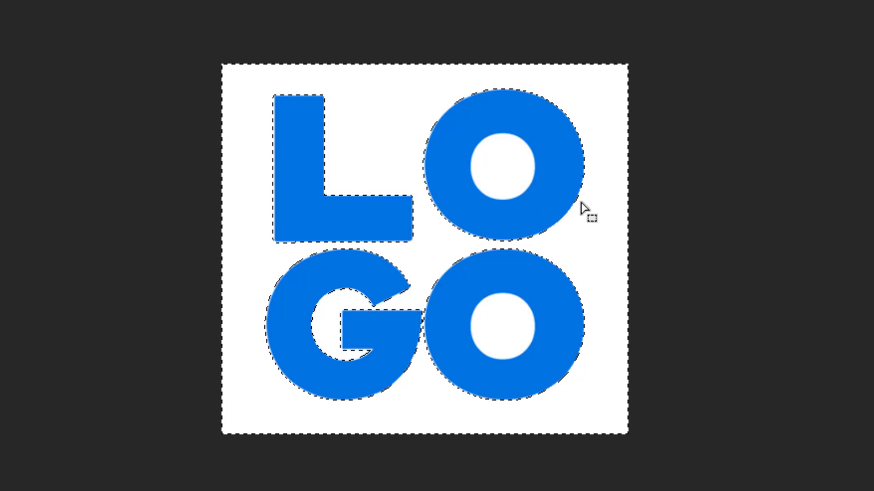
pyautogui.press('shift')
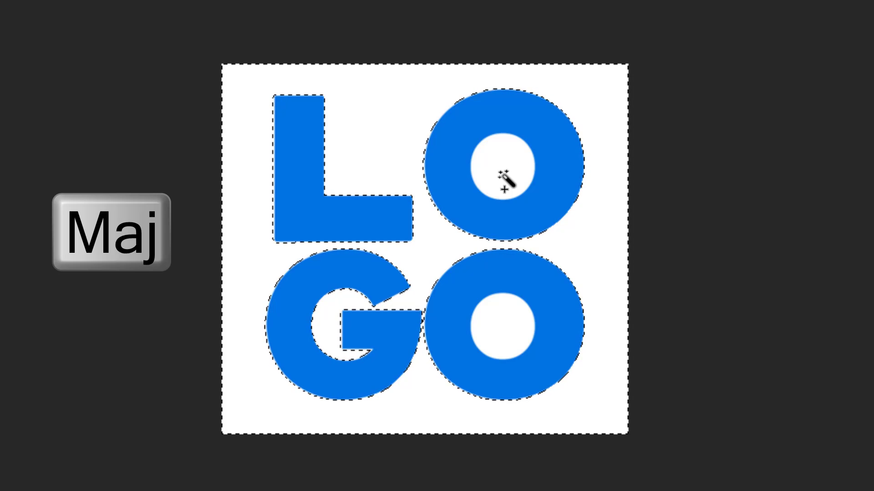
pyautogui.keyDown('shift'); pyautogui.click(501, 174); pyautogui.keyUp('shift')
pyautogui.keyDown('shift'); pyautogui.click(496, 331); pyautogui.keyUp('shift')
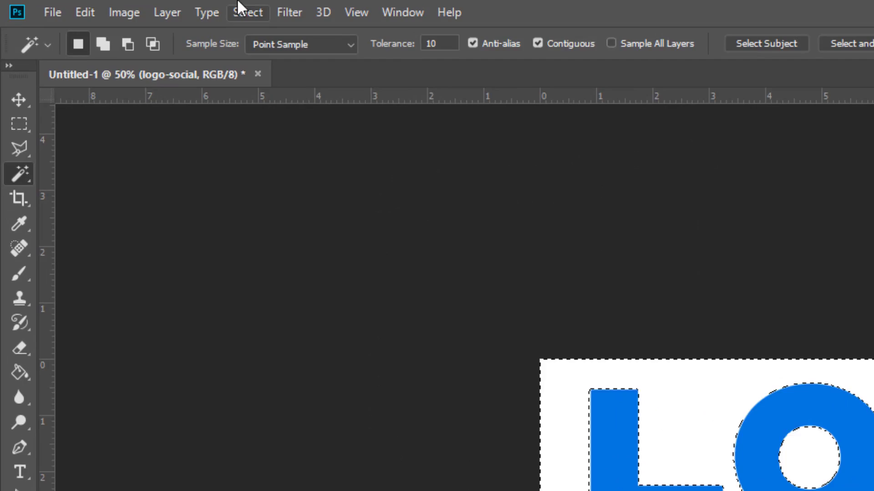
pyautogui.click(118, 6)
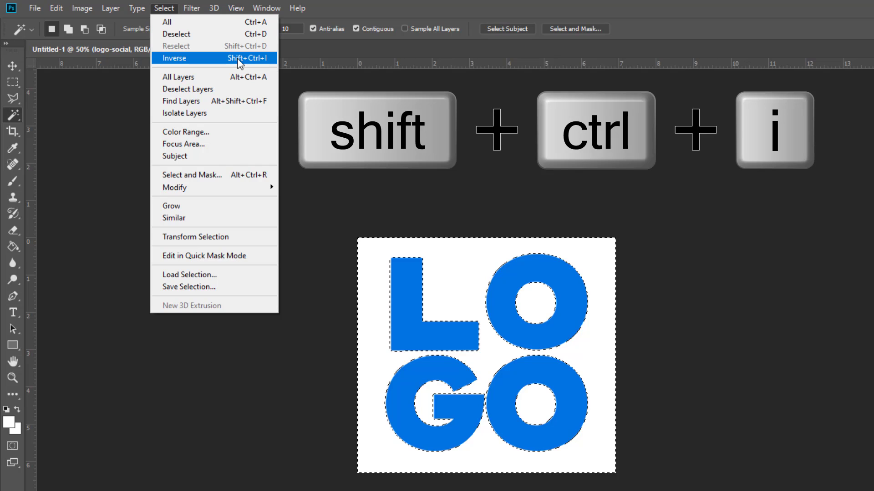
pyautogui.click(238, 59)
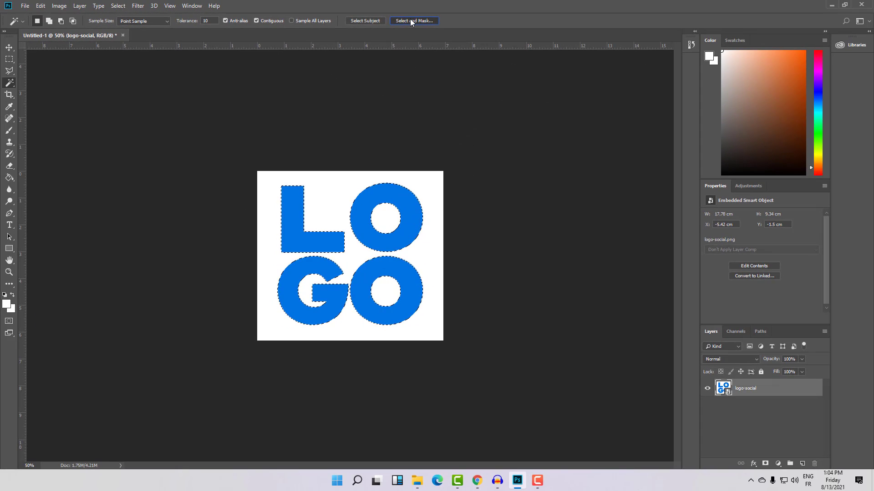
# - Refine the selection in Select and Mask using the Overlay view, with Shift Edge -31%, Feather 1.2 px and Contrast 9%
pyautogui.click(475, 33)
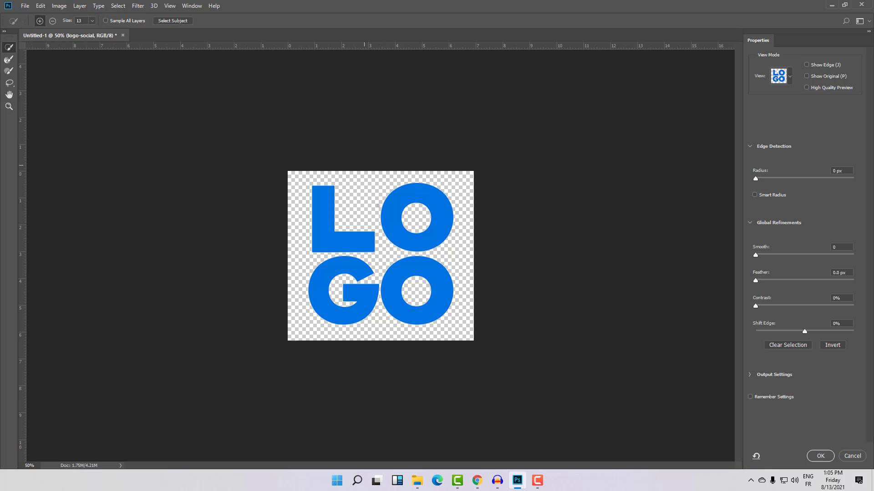
pyautogui.click(790, 78)
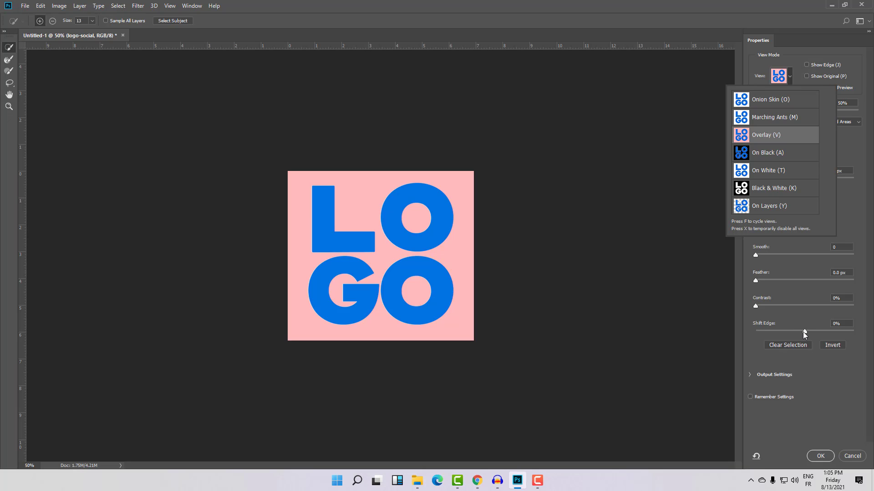
pyautogui.click(803, 331)
pyautogui.moveTo(803, 331); pyautogui.dragTo(788, 329)
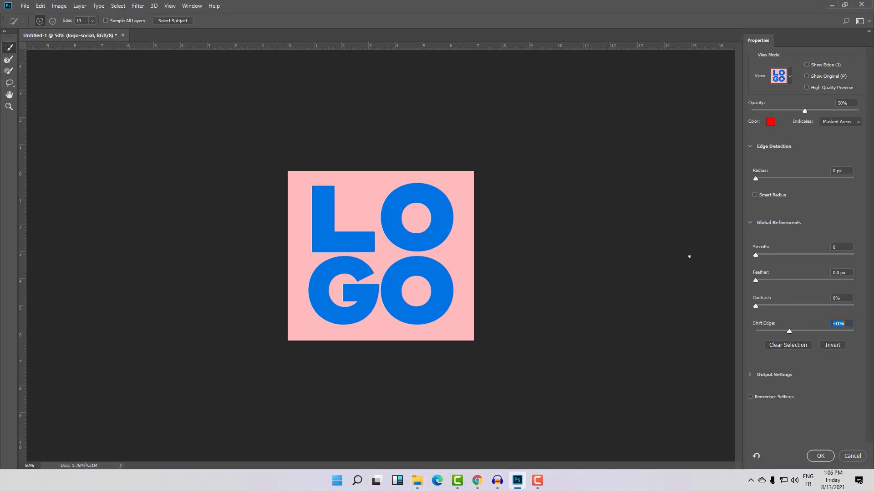
pyautogui.moveTo(756, 280); pyautogui.dragTo(760, 279)
pyautogui.click(755, 306)
# - Switch the Select and Mask preview to On Layers and apply the refined selection
pyautogui.click(790, 79)
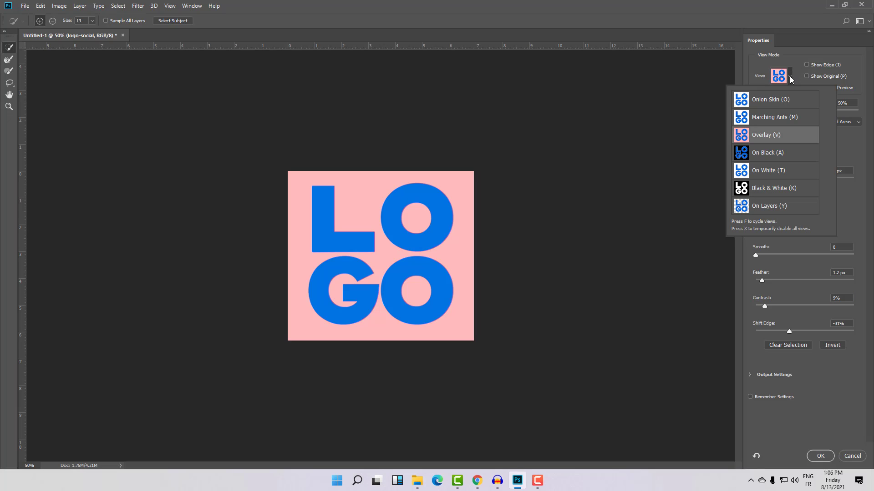
pyautogui.click(749, 209)
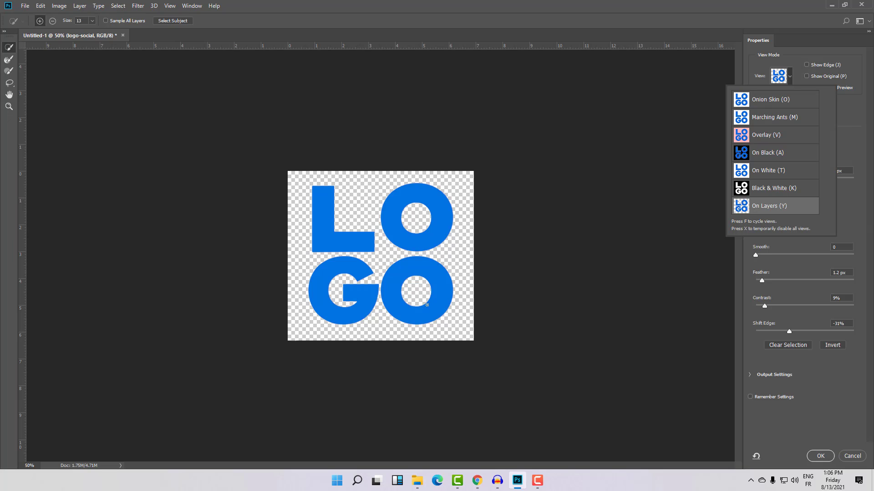
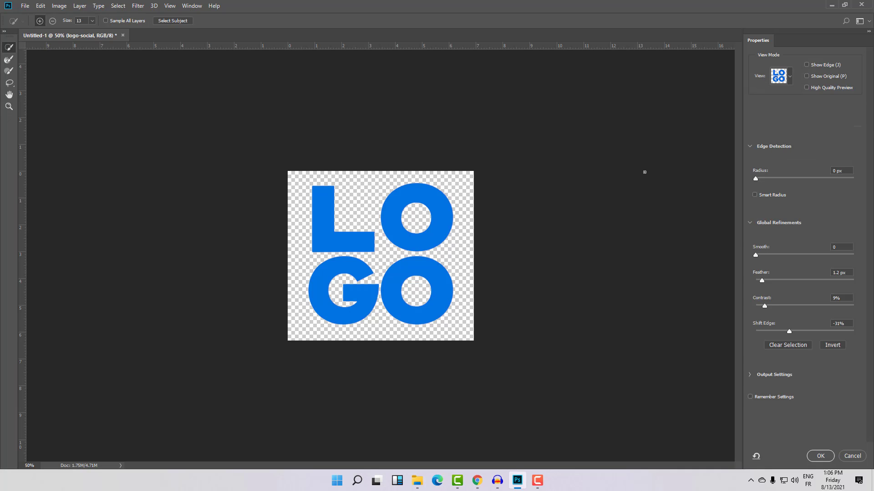
pyautogui.click(820, 457)
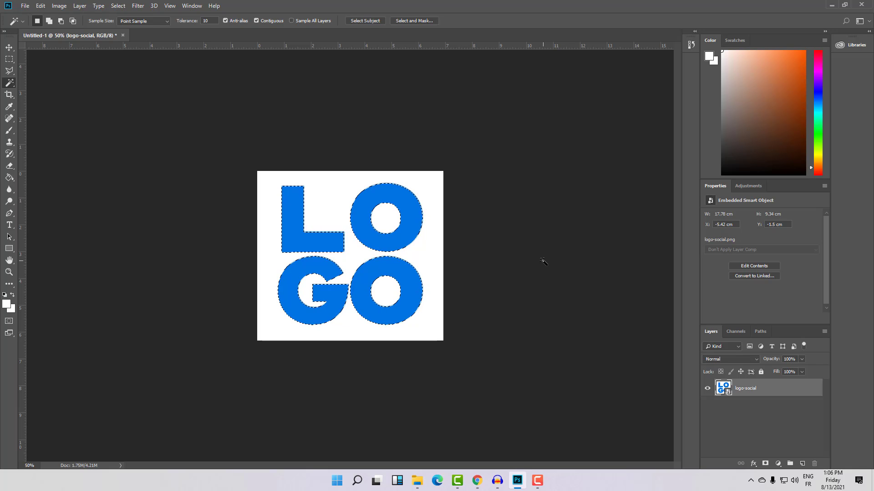
# - Copy the selected blue letters to a new layer named logo and hide the logo-social layer
pyautogui.hotkey('ctrl', 'shift', 'n')
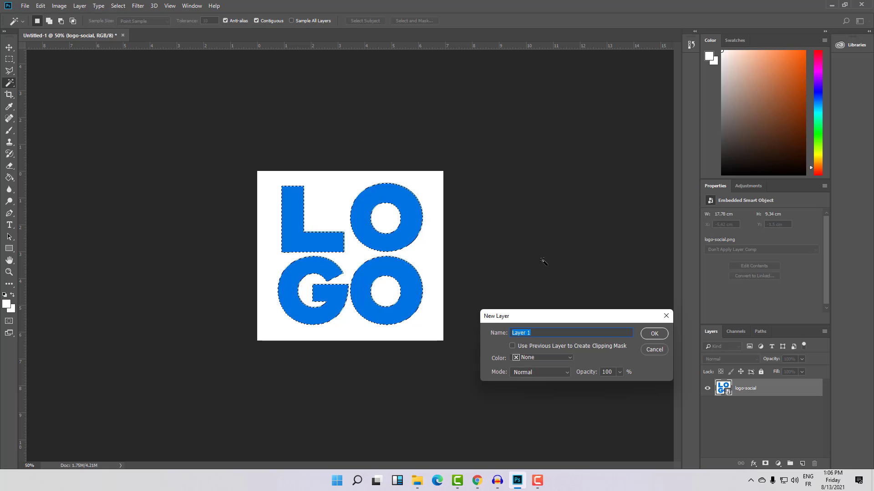
pyautogui.moveTo(522, 317); pyautogui.dragTo(509, 152)
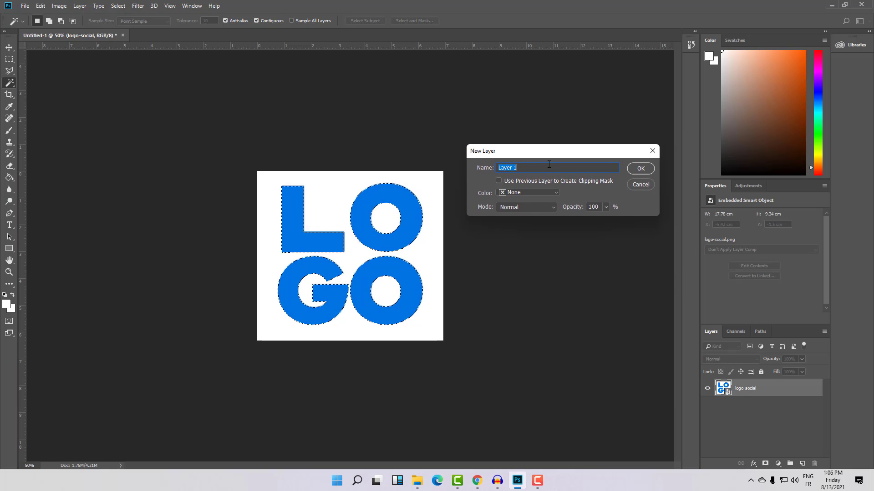
pyautogui.press('BackSpace')
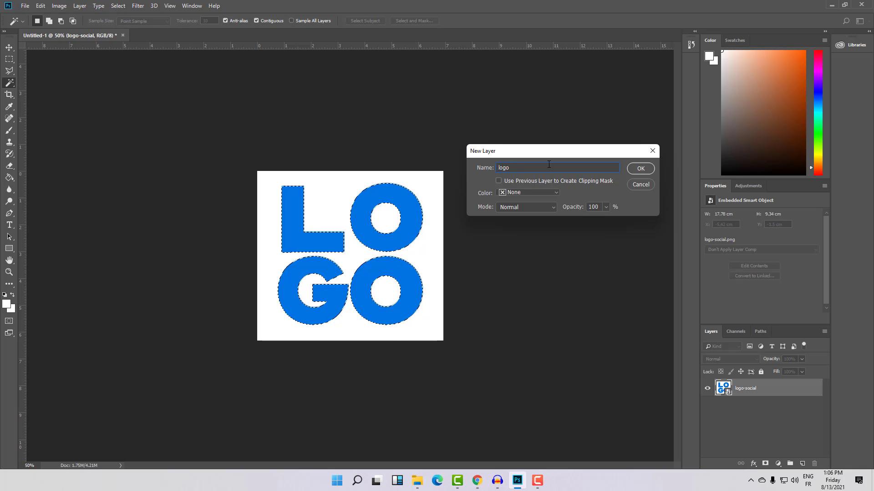
pyautogui.write('logo')
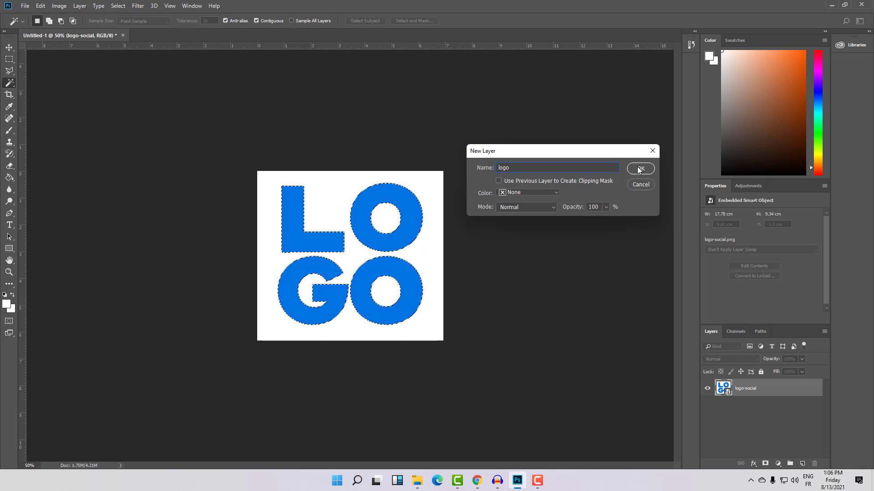
pyautogui.click(639, 168)
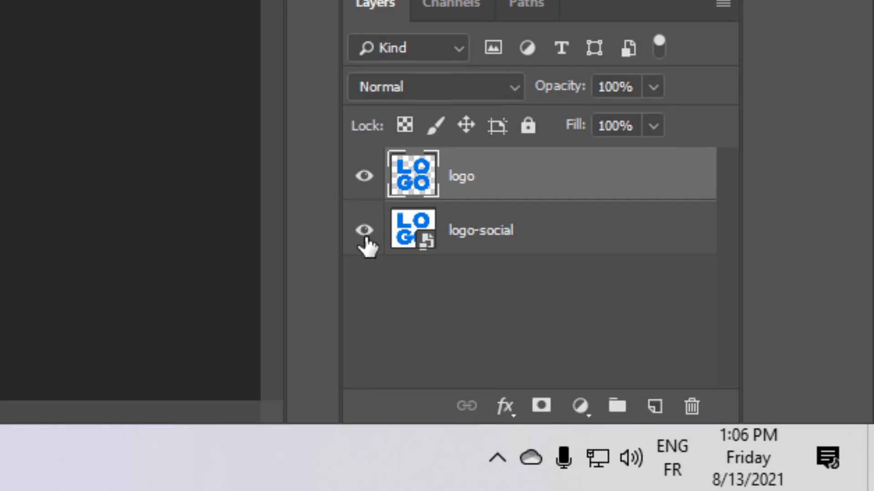
pyautogui.click(365, 230)
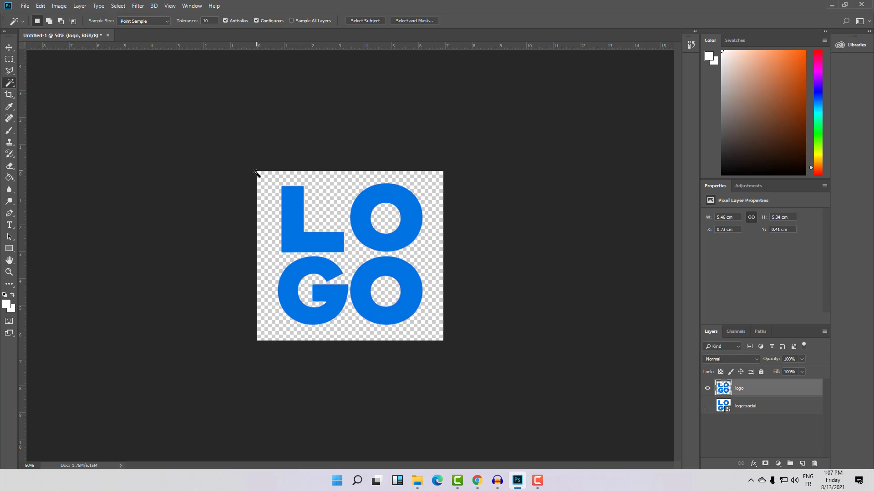
# - Marquee-select the letter L on the logo layer, copy it to a new layer named l, and check it with the logo layer hidden
pyautogui.click(9, 48)
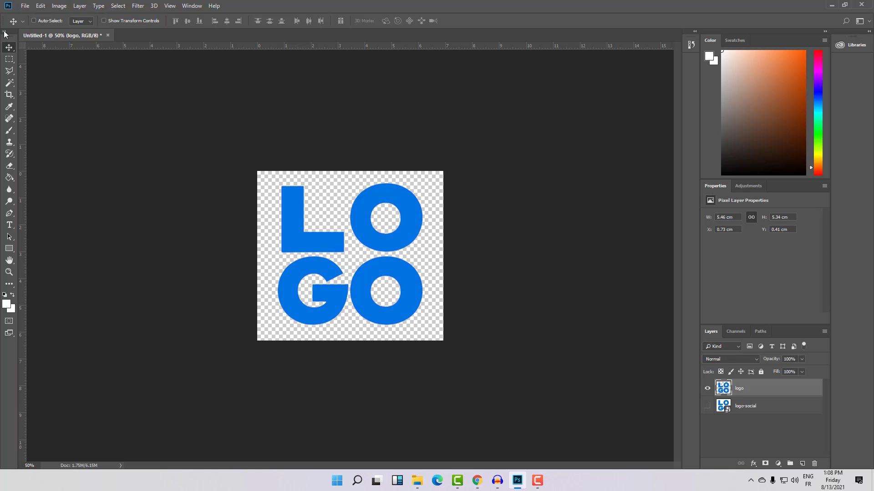
pyautogui.click(10, 60)
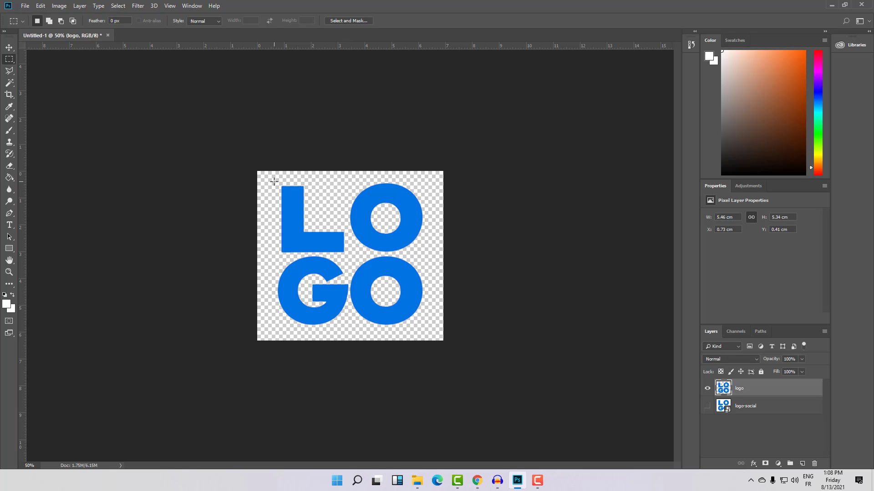
pyautogui.moveTo(272, 179); pyautogui.dragTo(348, 255)
pyautogui.hotkey('ctrl', 'j')
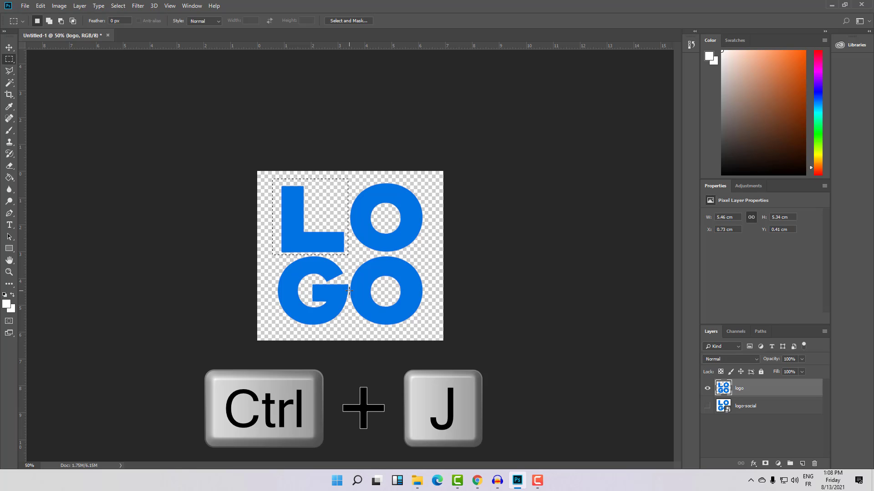
pyautogui.hotkey('ctrl', 'alt', 'j')
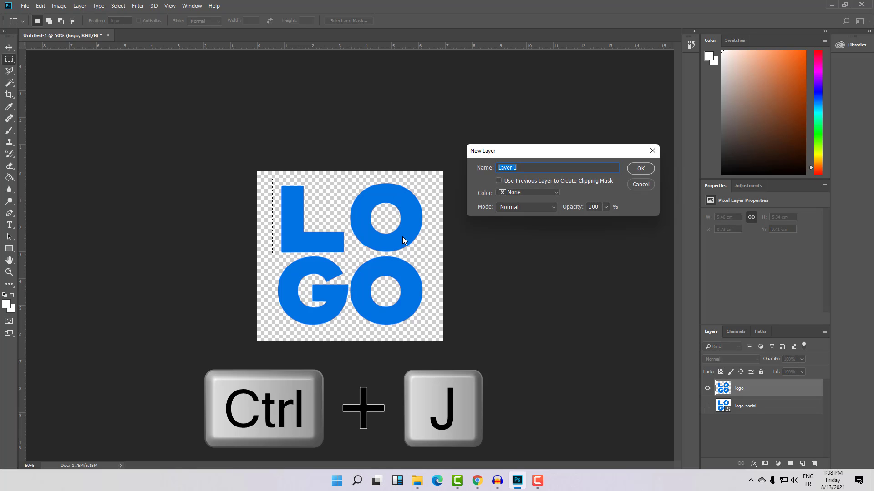
pyautogui.press('BackSpace')
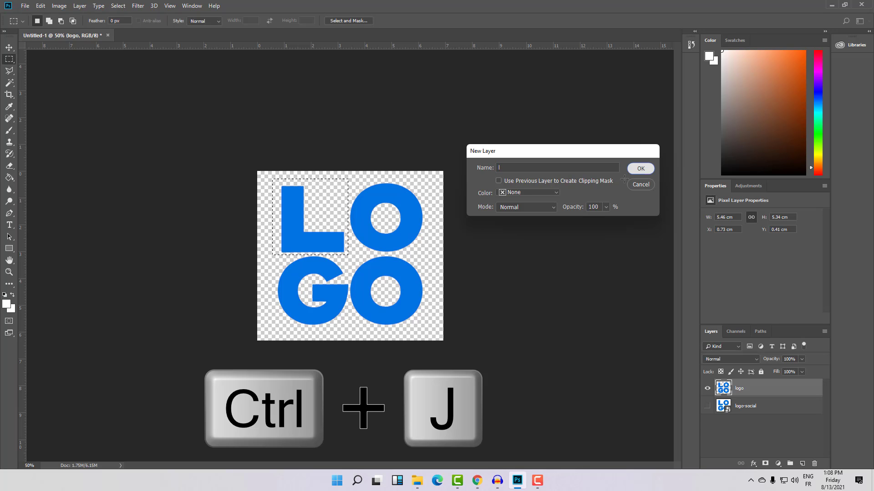
pyautogui.press('Return')
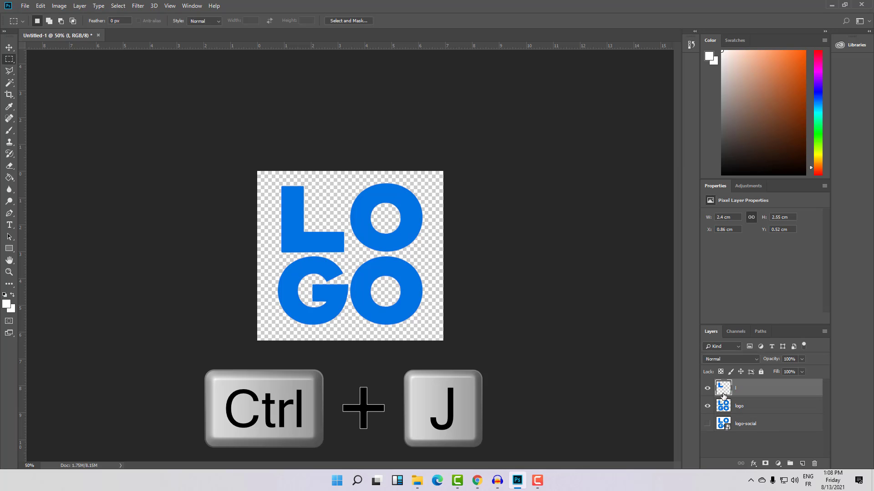
pyautogui.click(707, 406)
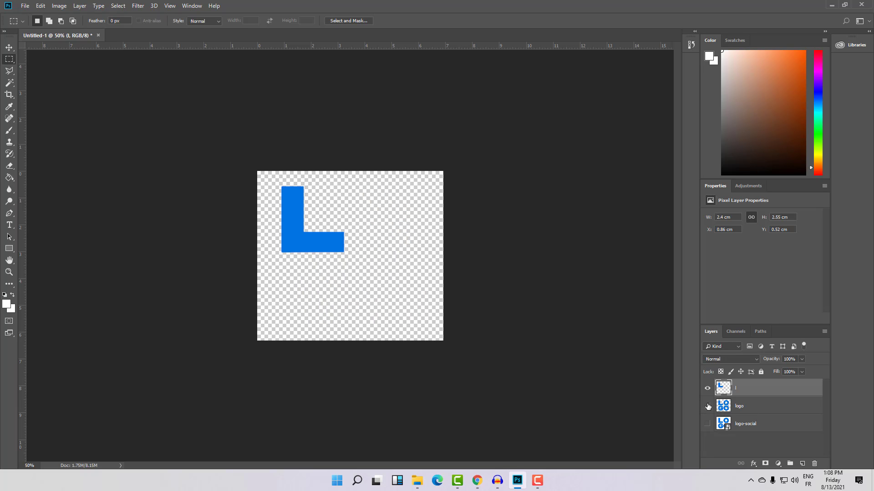
pyautogui.click(707, 408)
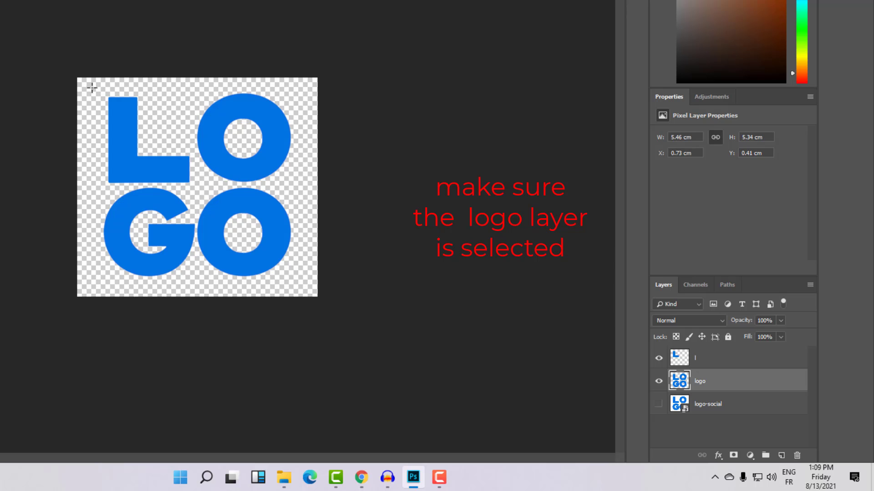
# - Copy the upper letters L and O from the logo layer to a new layer named lo, and move it above the l layer
pyautogui.moveTo(94, 88); pyautogui.dragTo(298, 186)
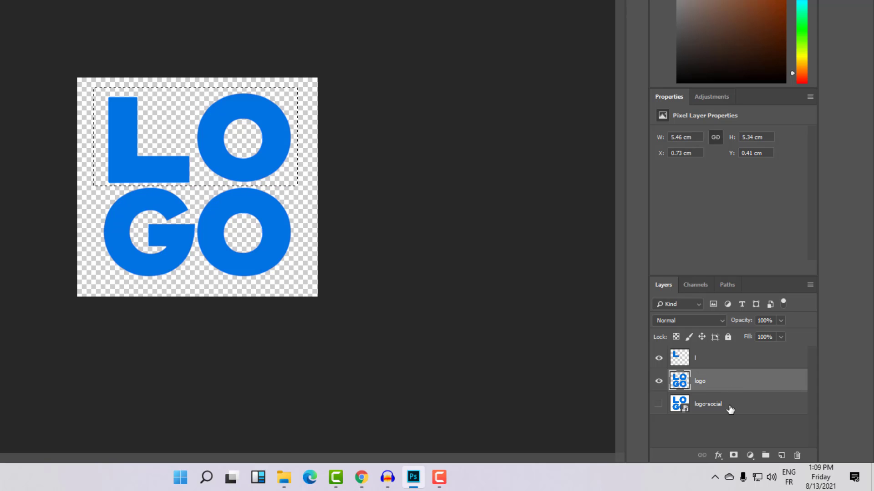
pyautogui.hotkey('ctrl', 'j')
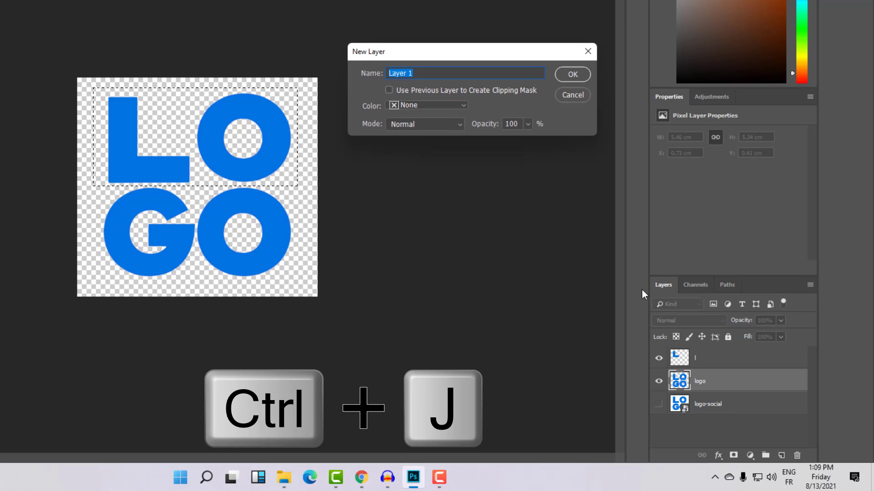
pyautogui.write('lo')
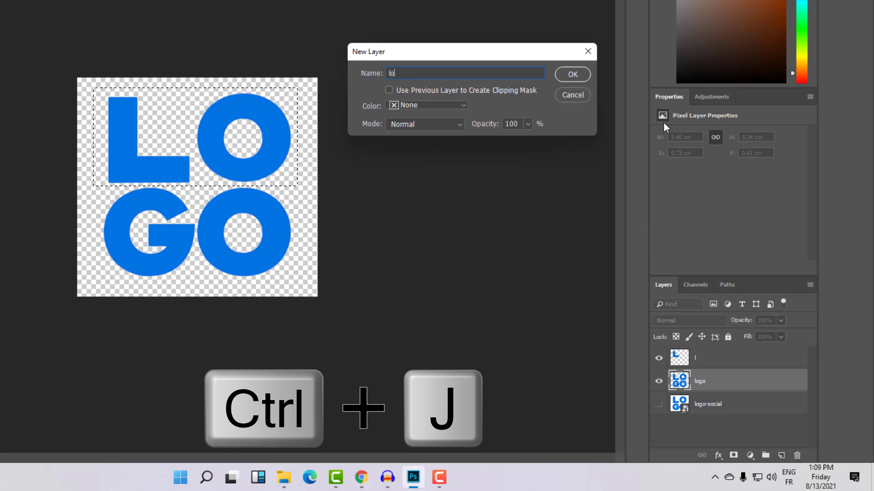
pyautogui.click(572, 75)
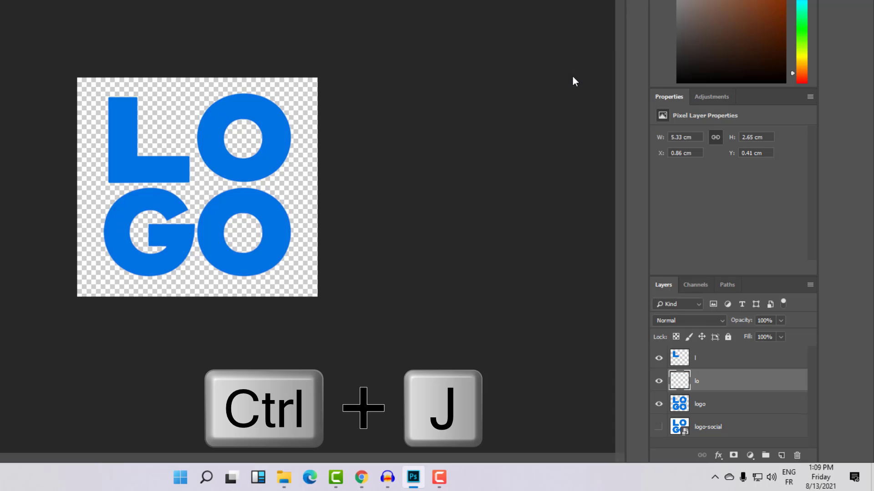
pyautogui.moveTo(733, 387); pyautogui.dragTo(723, 357)
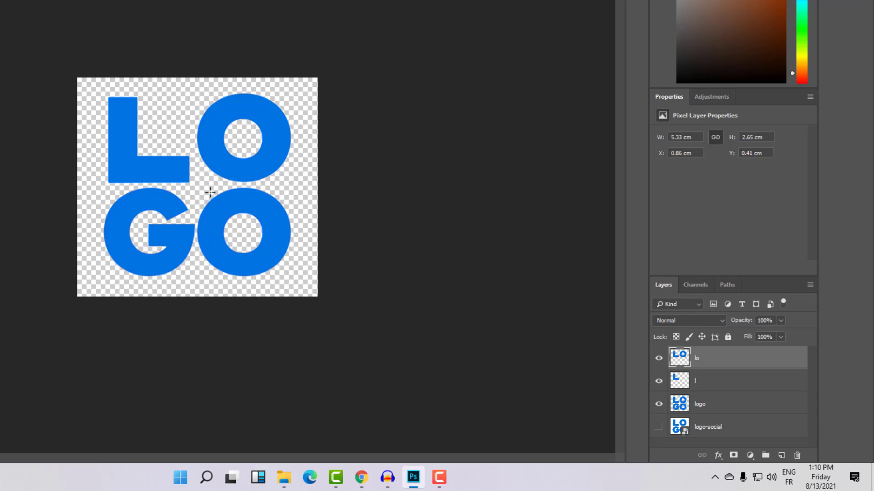
# - Select the lower O with a rectangular marquee and invert the selection to cover the other three letters
pyautogui.moveTo(196, 297); pyautogui.dragTo(320, 183)
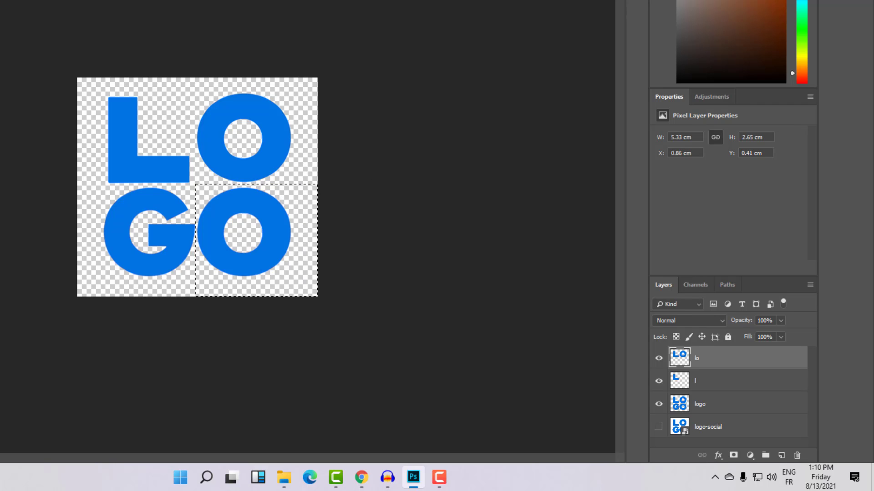
pyautogui.click(118, 6)
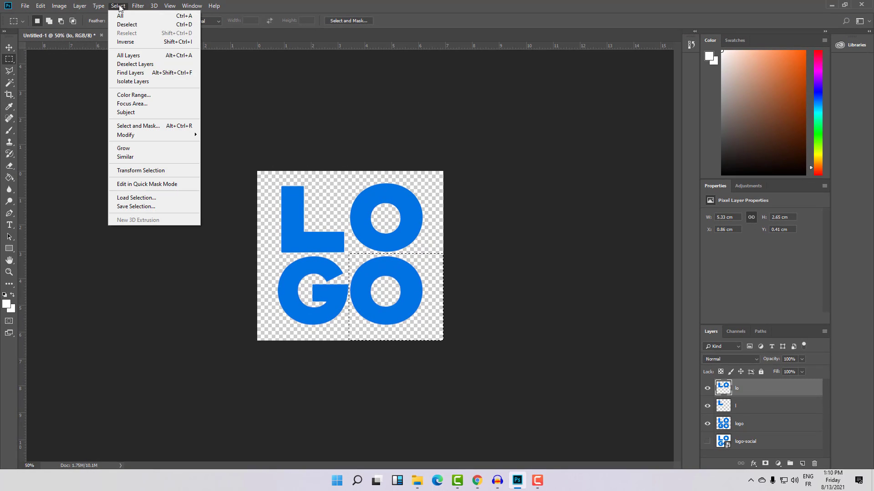
pyautogui.click(129, 43)
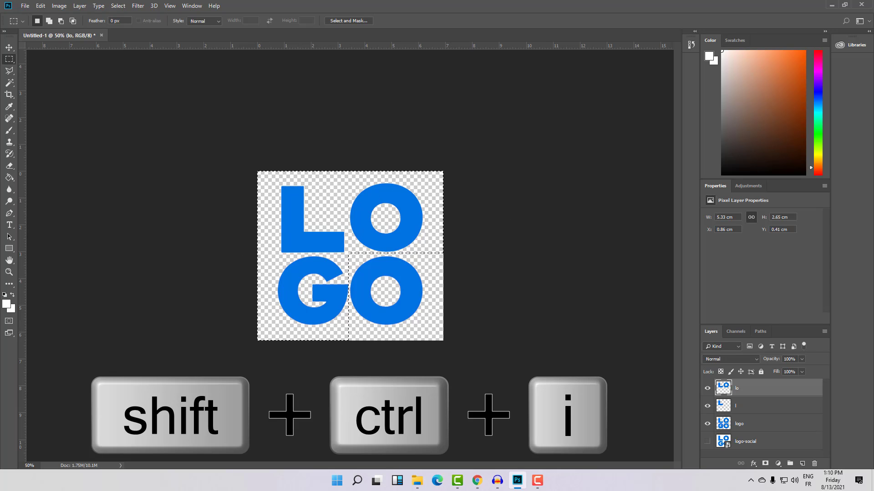
# - Copy the selected letters from the logo layer to a new layer named log, and stack logo and log above the lo layer
pyautogui.click(753, 429)
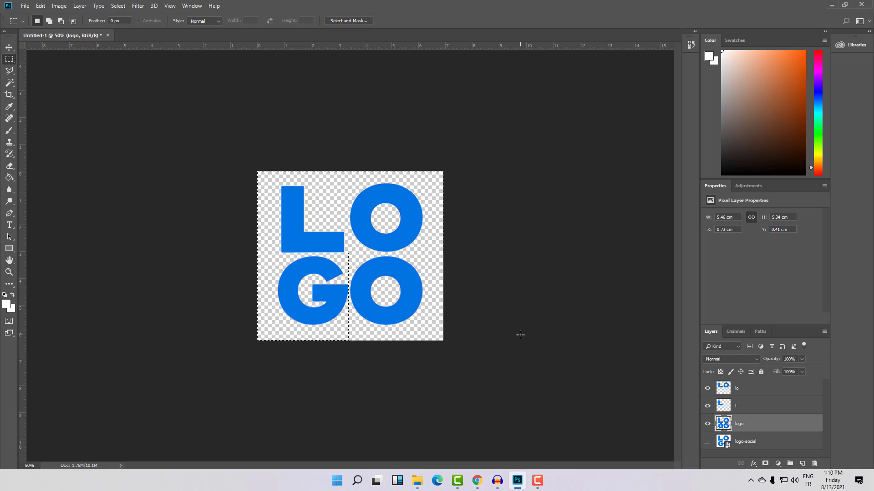
pyautogui.hotkey('ctrl', 'shift', 'n')
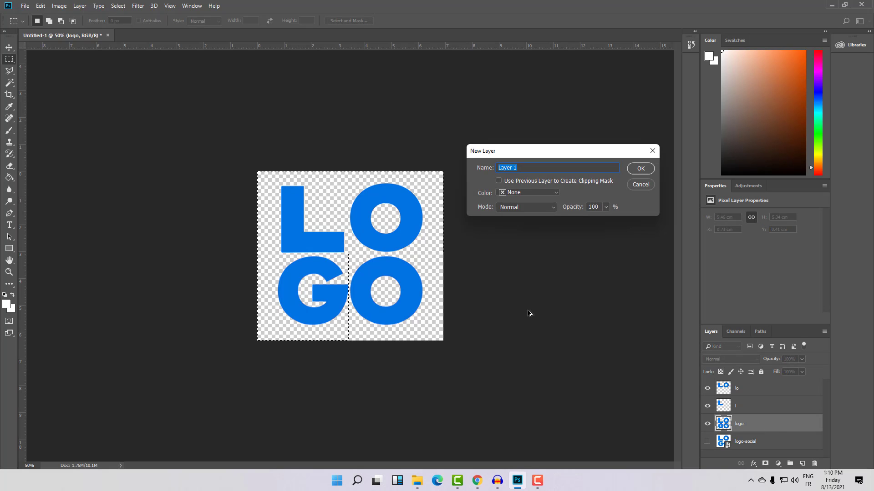
pyautogui.write('log')
pyautogui.click(639, 168)
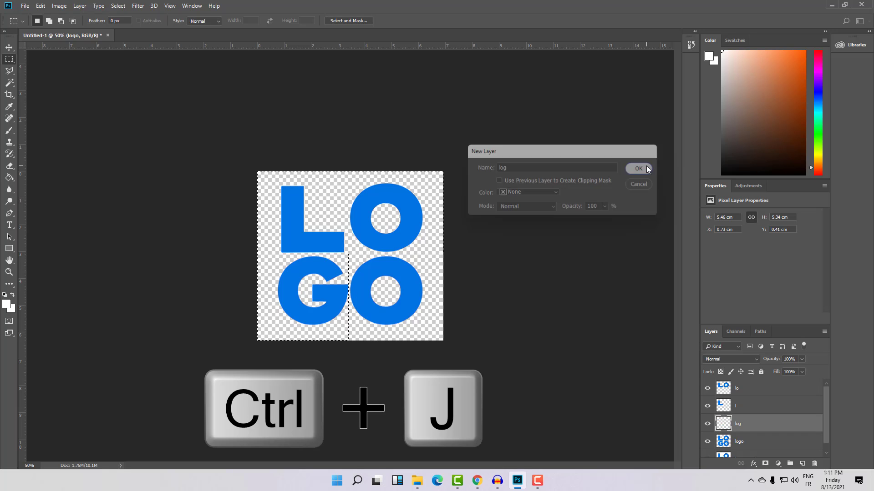
pyautogui.moveTo(741, 422); pyautogui.dragTo(744, 381)
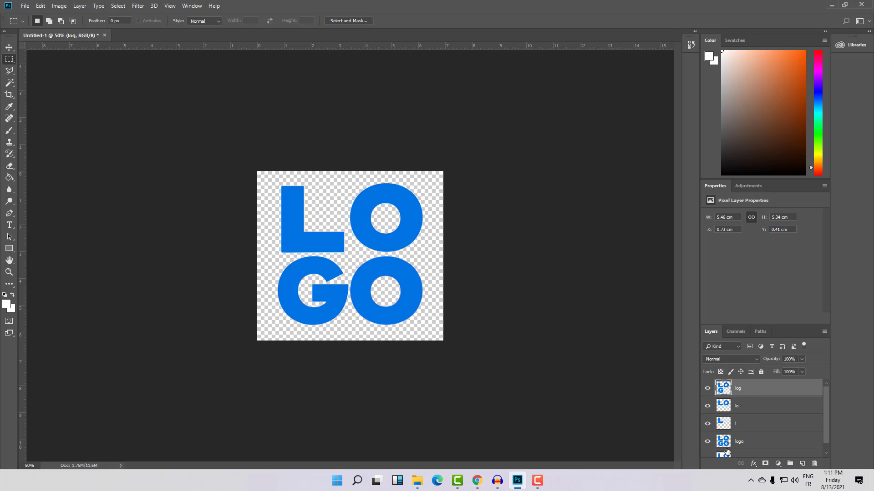
pyautogui.moveTo(730, 445); pyautogui.dragTo(740, 381)
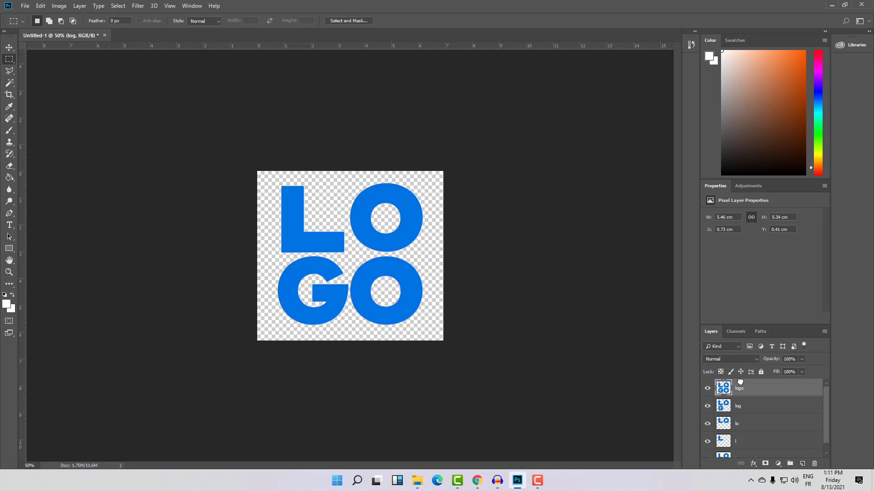
# - Toggle the visibility of the logo, log, lo and l layers to check which letters each one holds
pyautogui.click(707, 389)
pyautogui.click(707, 406)
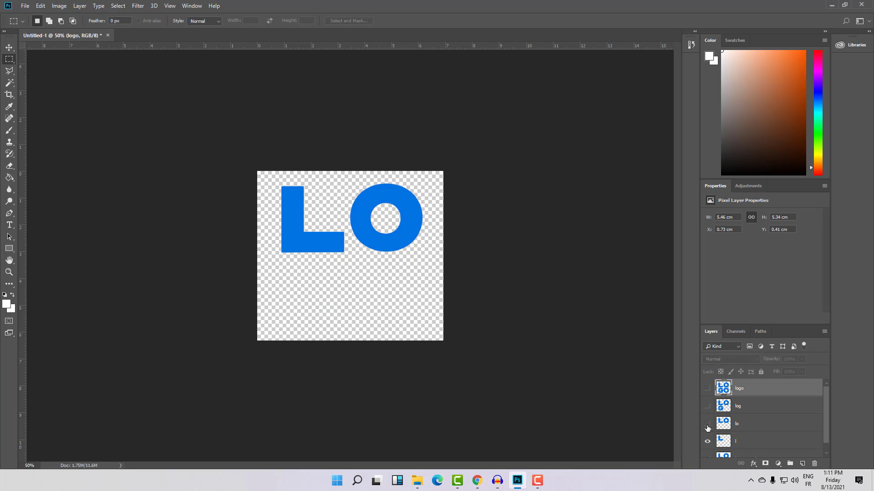
pyautogui.click(708, 423)
pyautogui.click(708, 441)
pyautogui.click(707, 442)
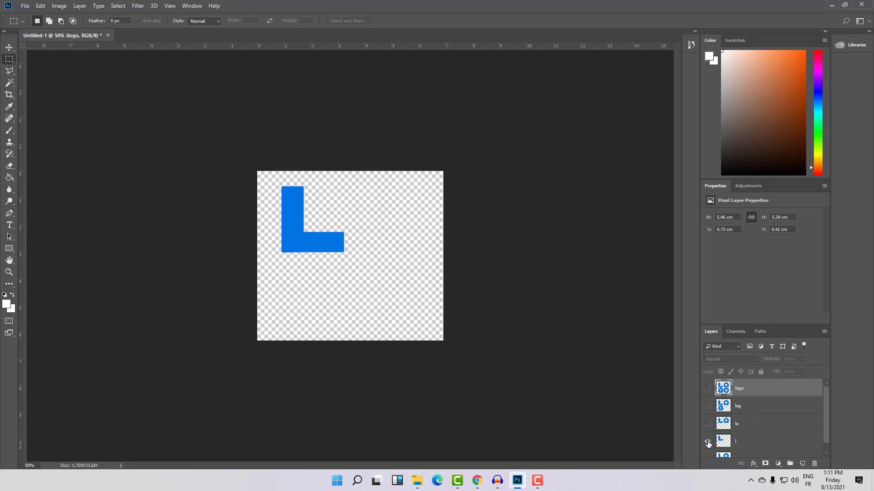
pyautogui.click(707, 442)
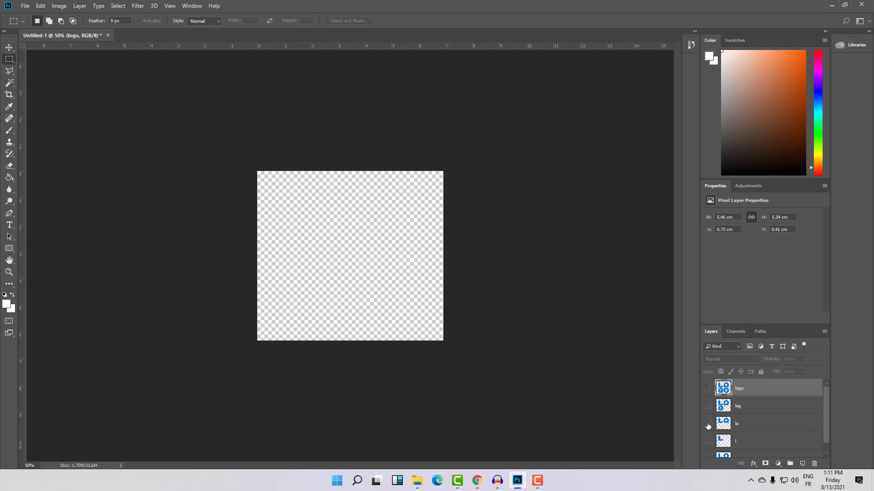
pyautogui.click(707, 425)
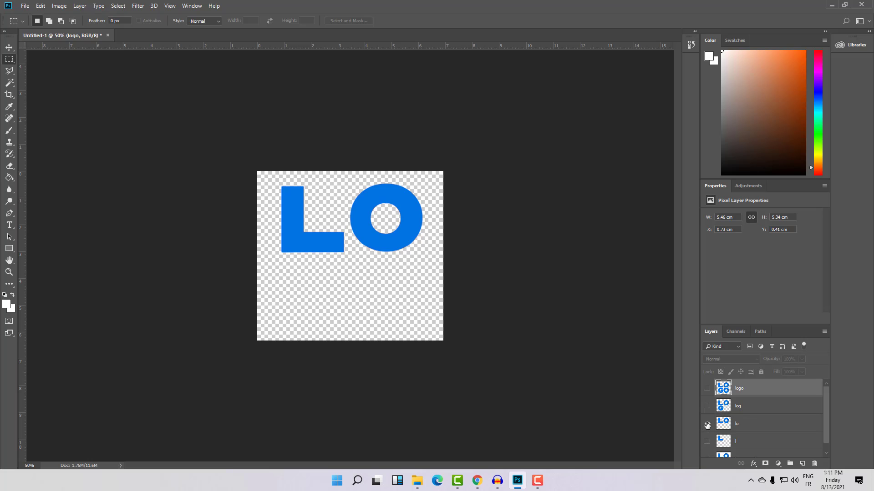
pyautogui.click(707, 424)
pyautogui.click(708, 441)
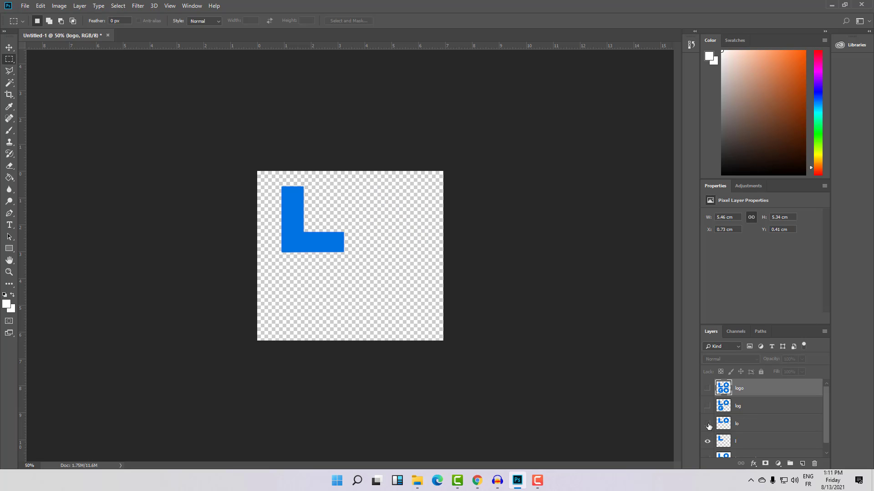
pyautogui.click(707, 425)
pyautogui.click(707, 406)
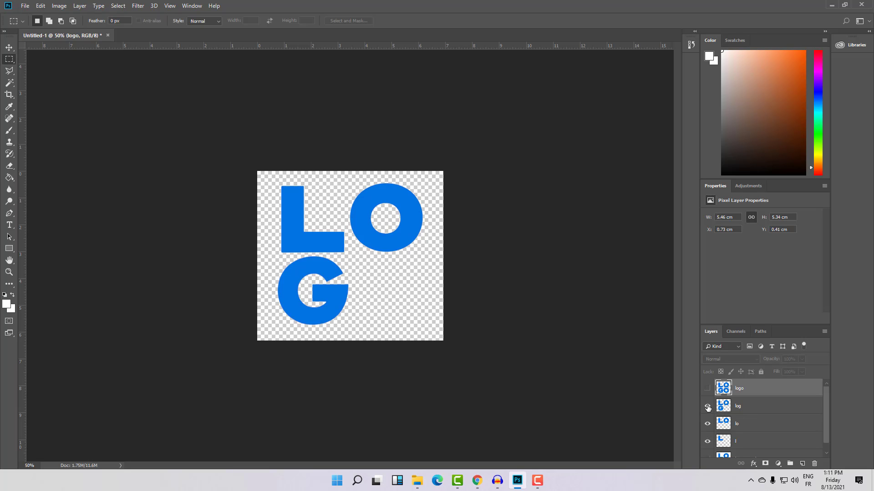
pyautogui.click(707, 389)
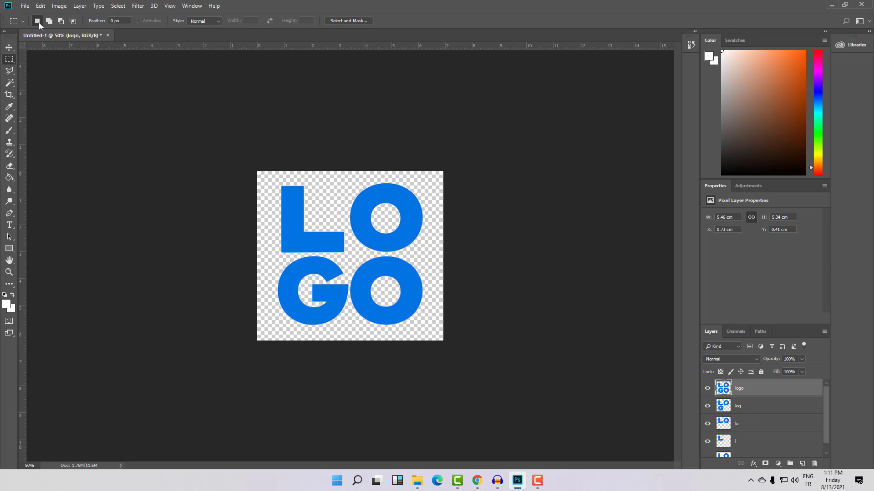
# - Select the l layer and hide the logo, log and lo layers so only the letter L shows
pyautogui.click(733, 442)
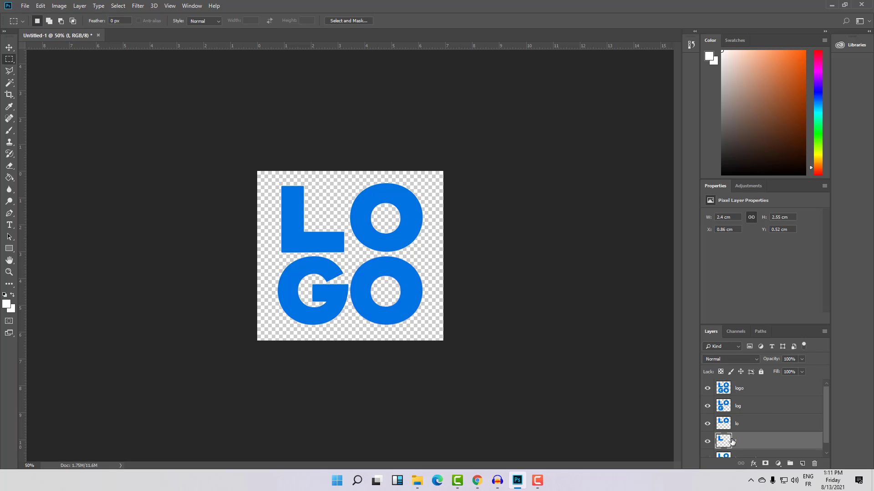
pyautogui.click(707, 442)
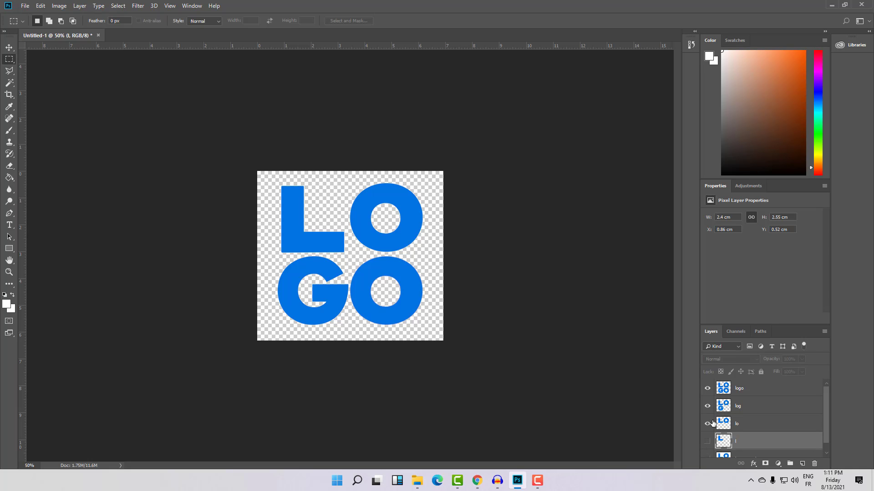
pyautogui.click(707, 388)
pyautogui.click(707, 441)
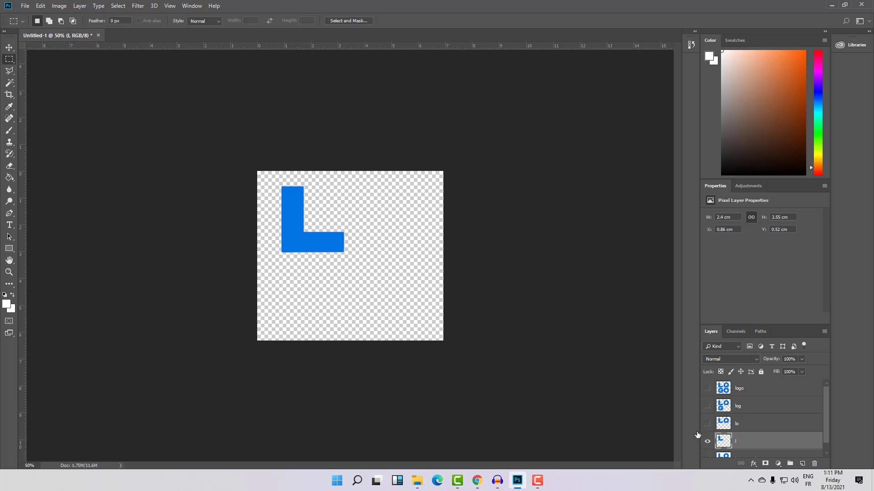
# - Start saving the document under a new name and create and open a folder named logo in Documents
pyautogui.click(25, 5)
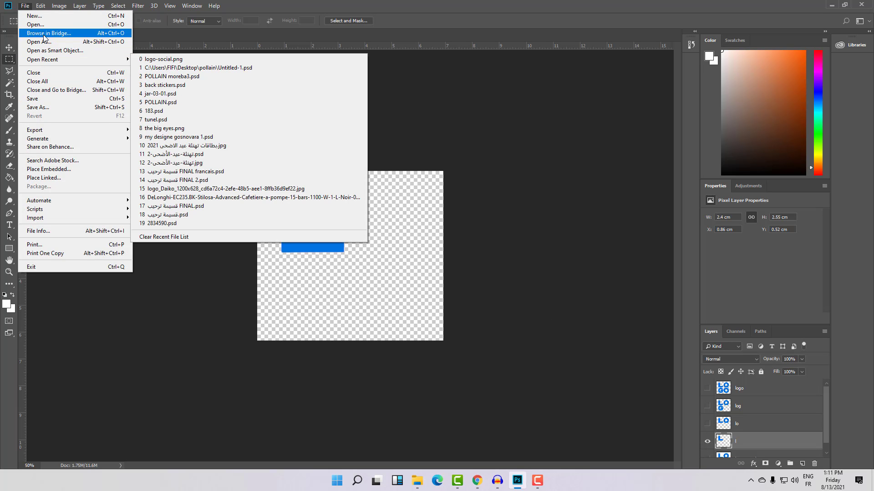
pyautogui.click(38, 110)
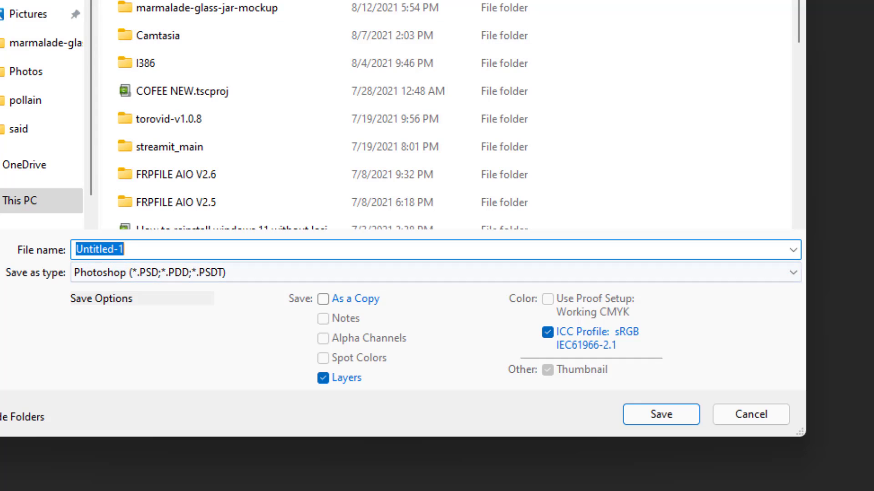
pyautogui.click(124, 250)
pyautogui.hotkey('ctrl', 'shift', 'n')
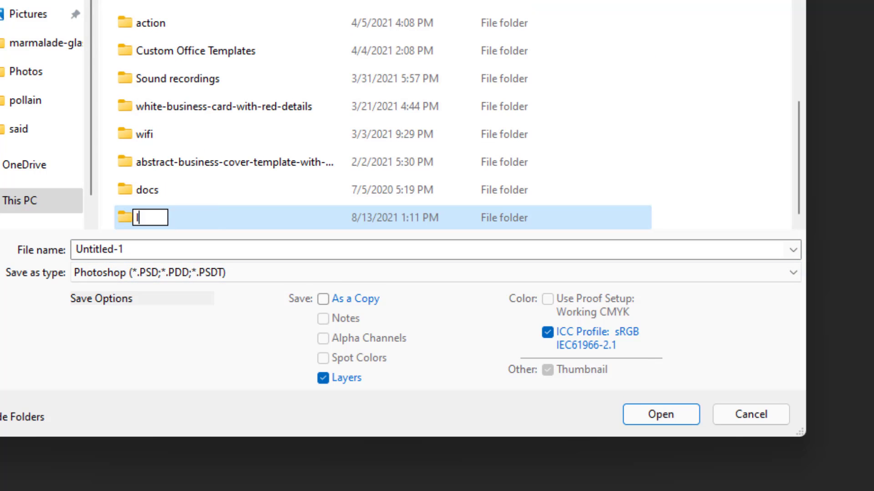
pyautogui.write('logo')
pyautogui.press('Return')
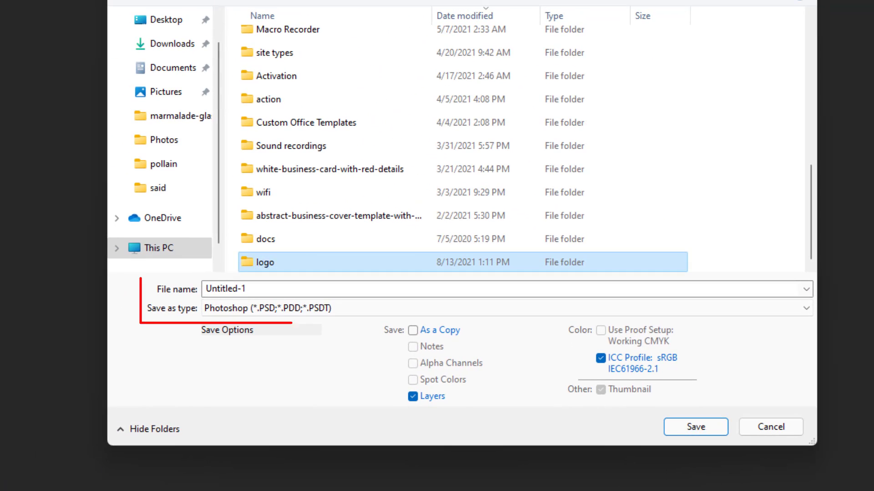
pyautogui.press('Return')
# - Save the visible letter L as a PNG file named 1 in the logo folder, accepting the PNG format options
pyautogui.click(333, 285)
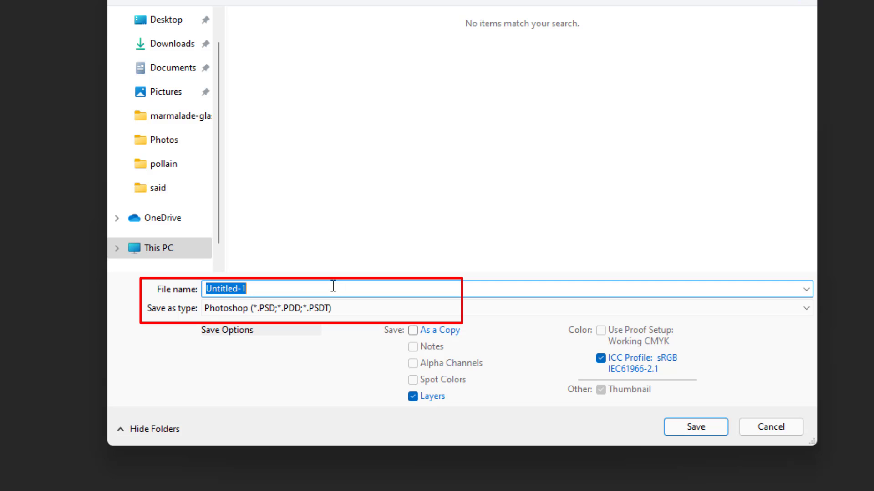
pyautogui.write('1')
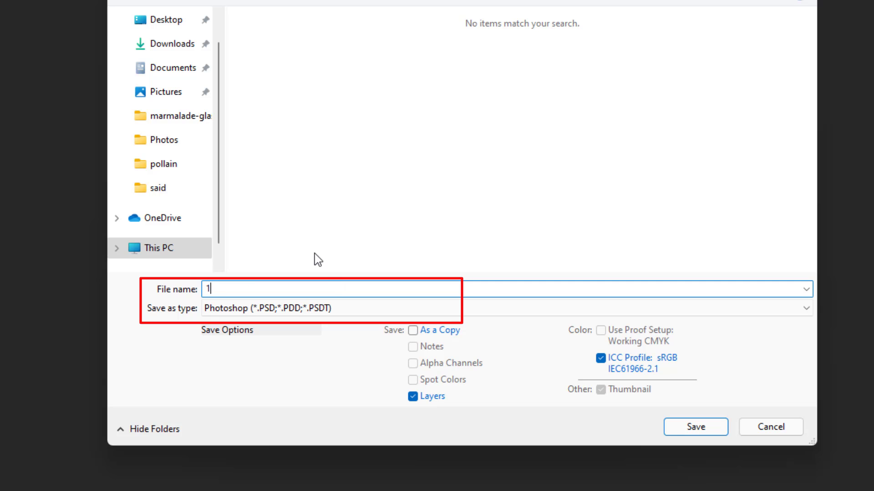
pyautogui.click(297, 308)
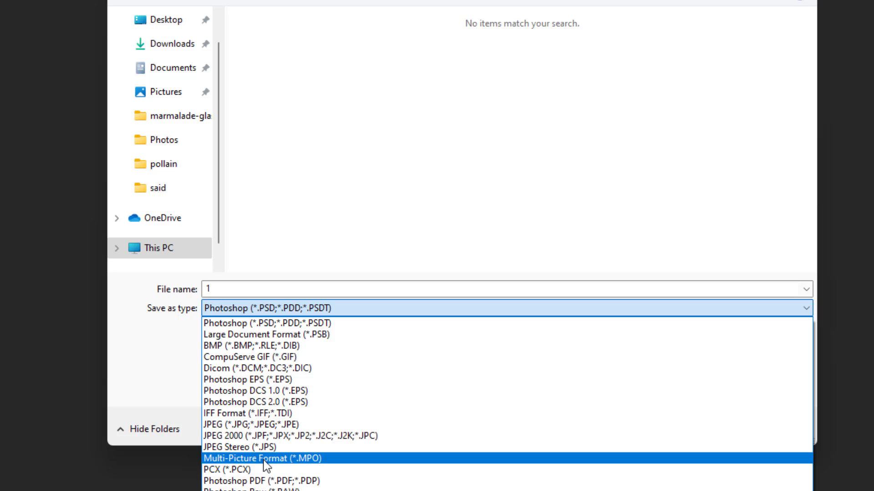
pyautogui.click(237, 490)
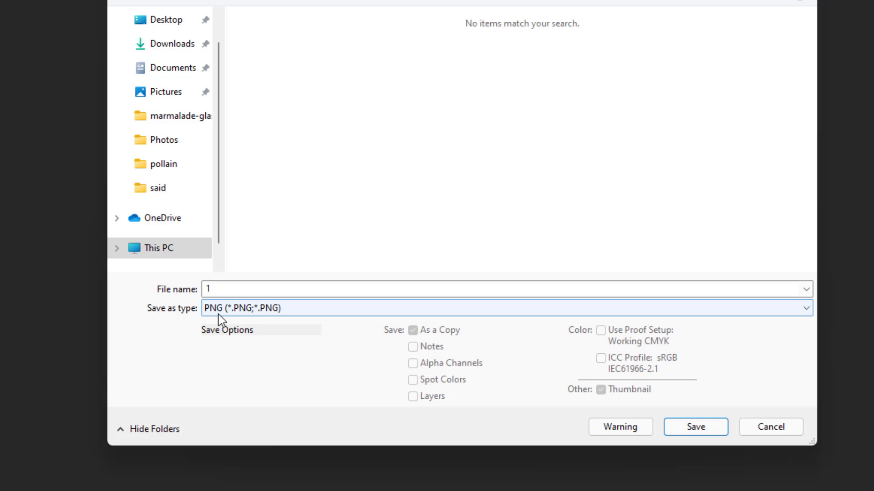
pyautogui.moveTo(182, 1); pyautogui.dragTo(309, 1)
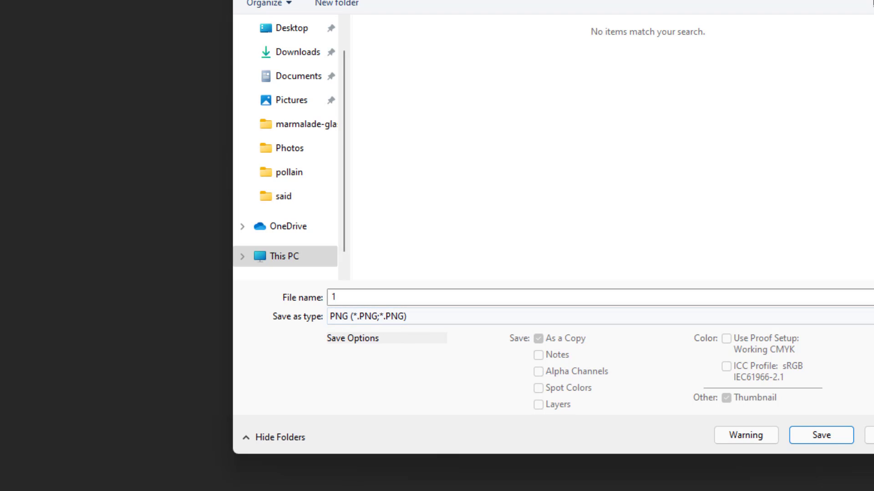
pyautogui.click(822, 435)
pyautogui.click(732, 43)
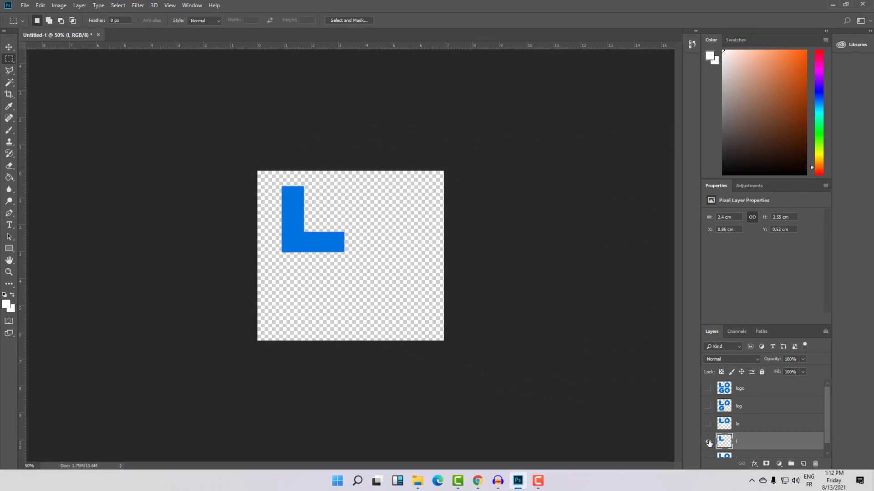
# - Show only the lo layer and save it as a PNG file named 2 in the logo folder
pyautogui.click(707, 437)
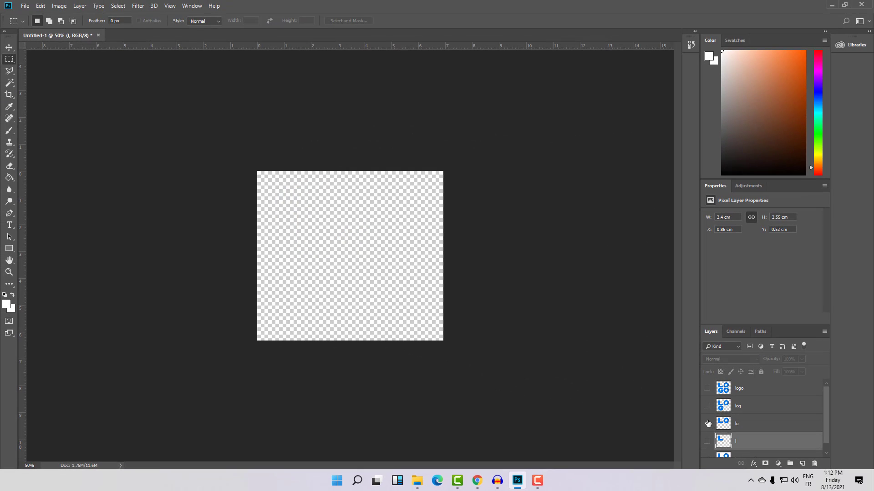
pyautogui.click(707, 424)
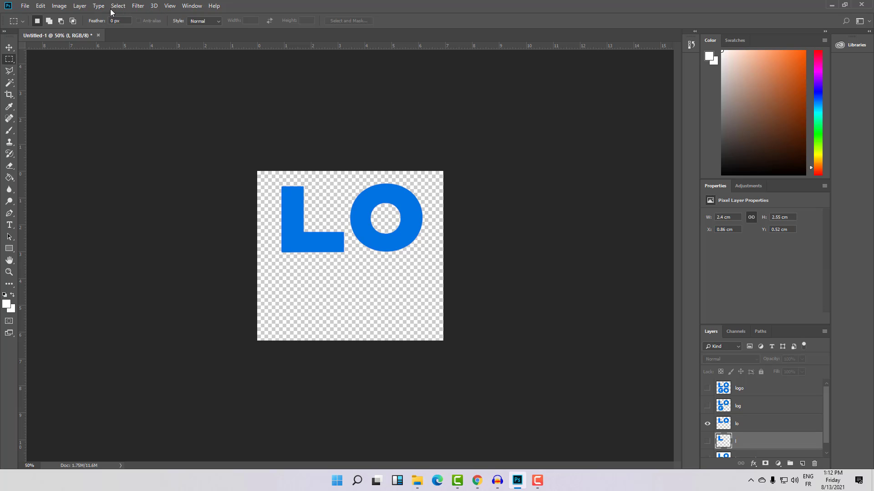
pyautogui.click(25, 6)
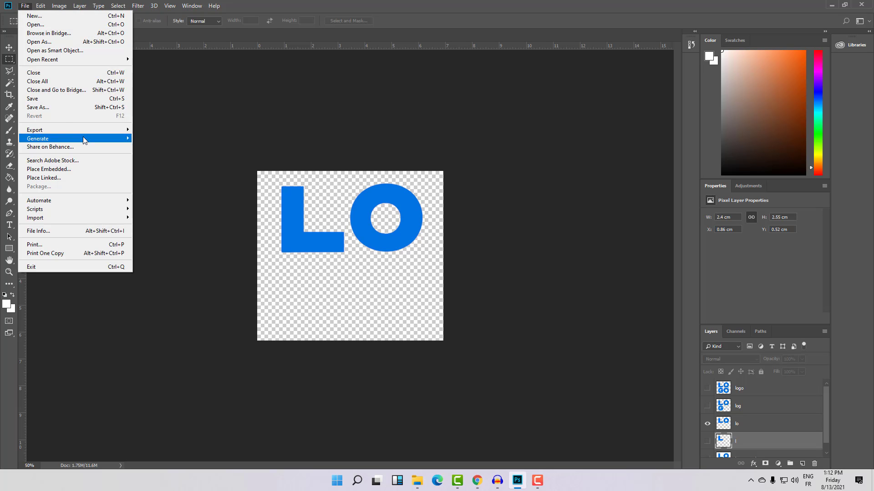
pyautogui.click(62, 108)
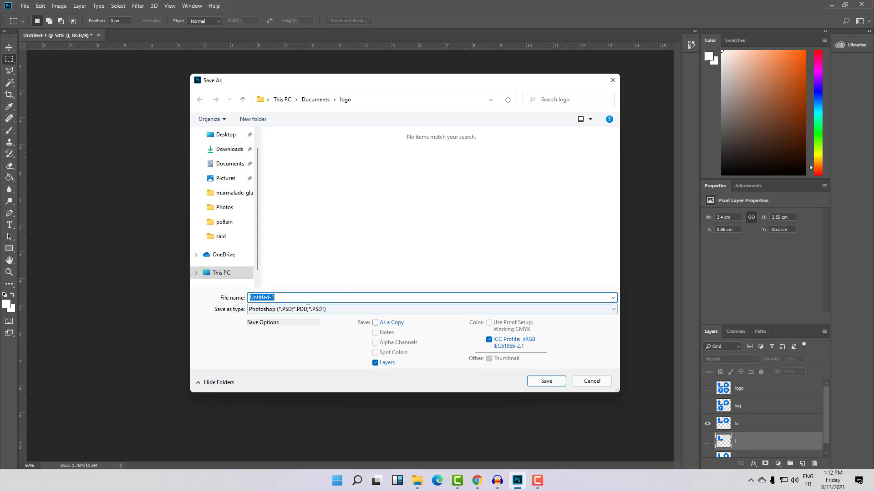
pyautogui.write('2')
pyautogui.click(288, 313)
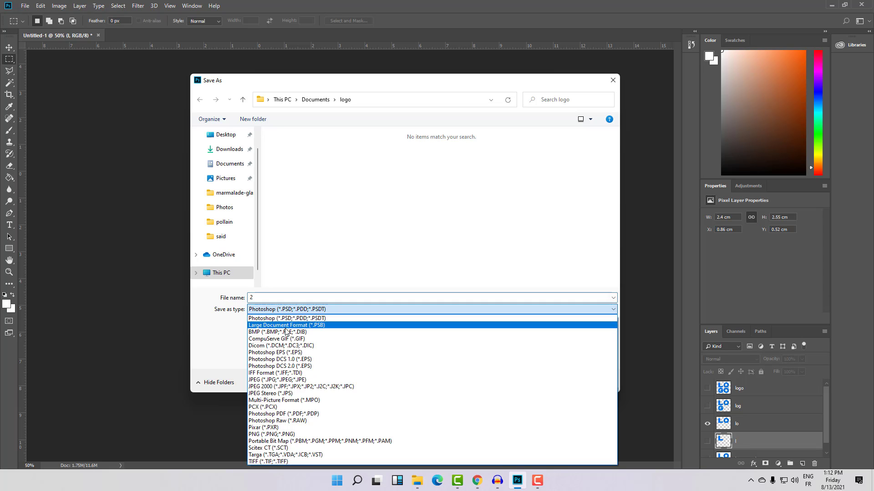
pyautogui.click(287, 436)
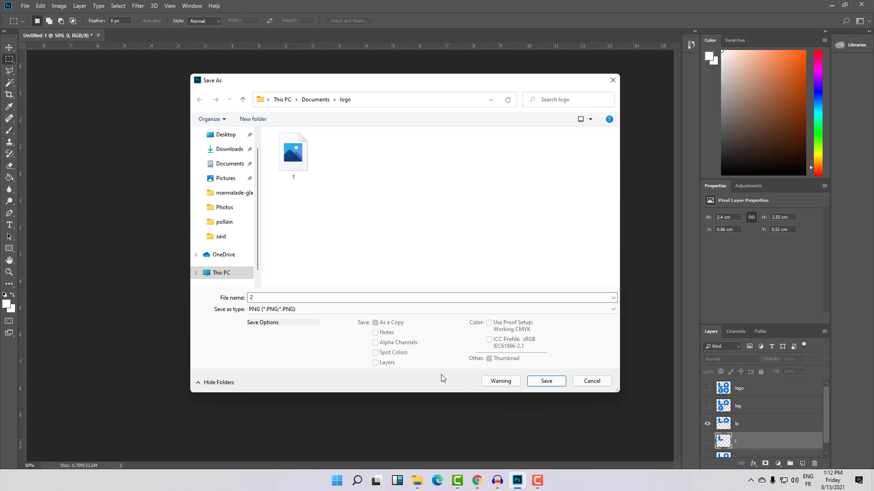
pyautogui.click(546, 382)
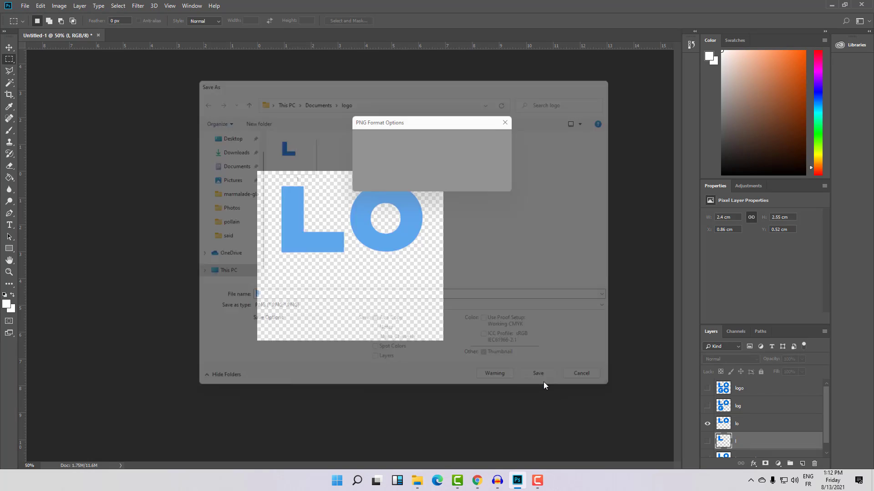
pyautogui.click(495, 146)
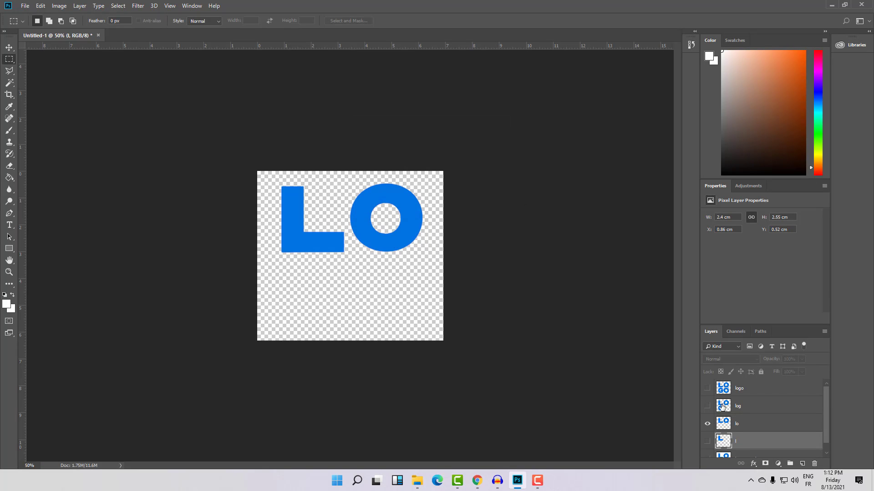
# - Show only the log layer and save it as a PNG file named 3 in the logo folder
pyautogui.click(707, 424)
pyautogui.click(707, 406)
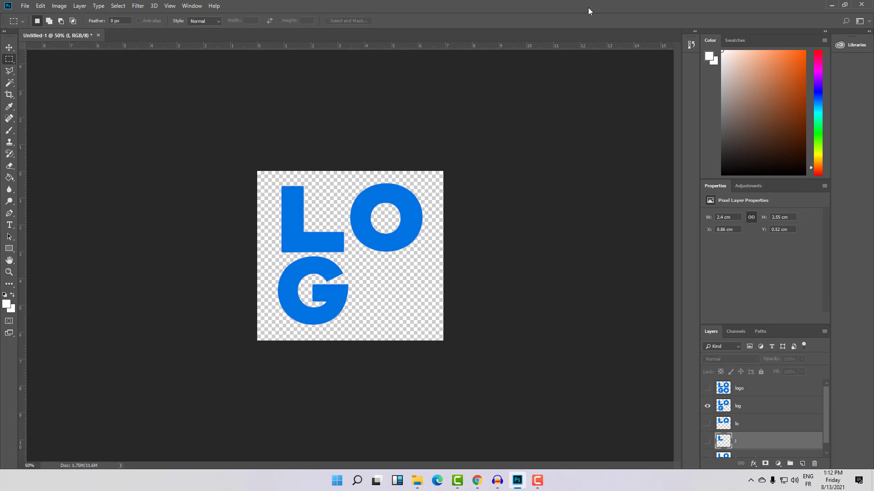
pyautogui.click(23, 6)
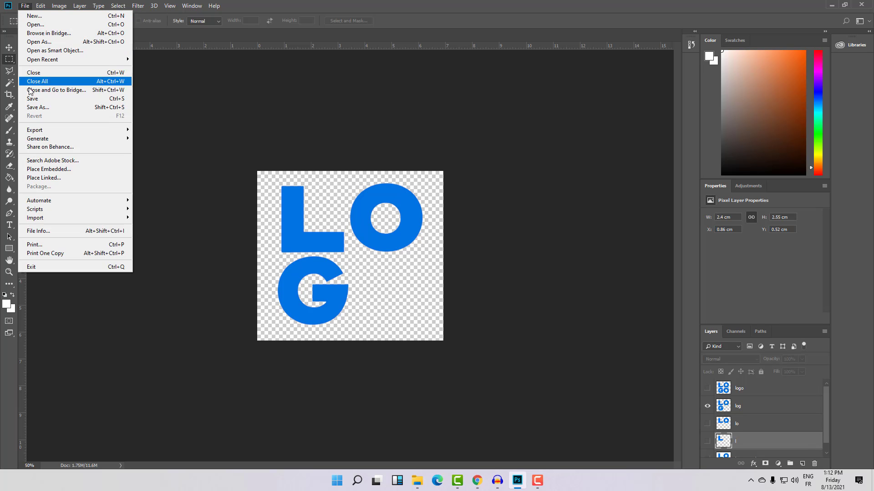
pyautogui.click(38, 103)
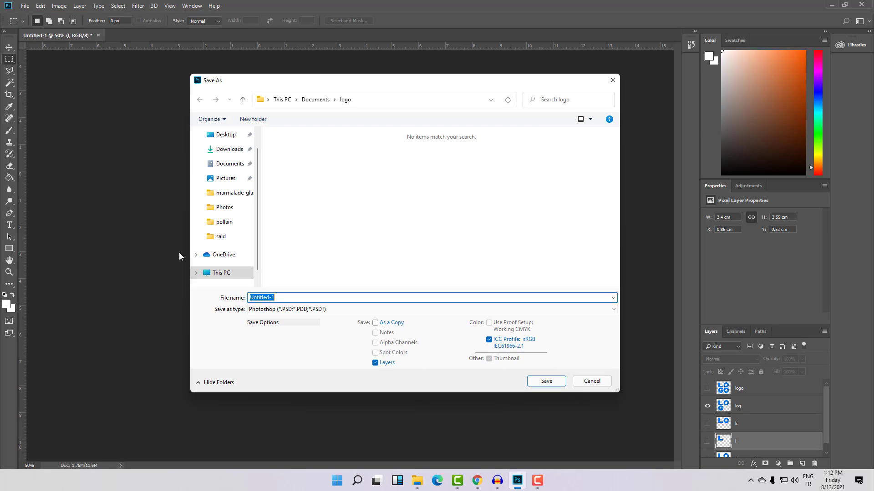
pyautogui.write('3')
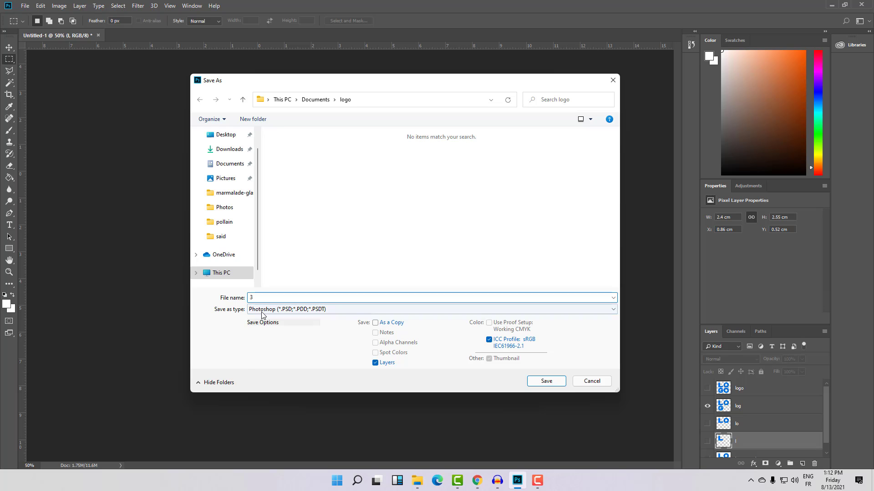
pyautogui.click(292, 310)
pyautogui.click(283, 435)
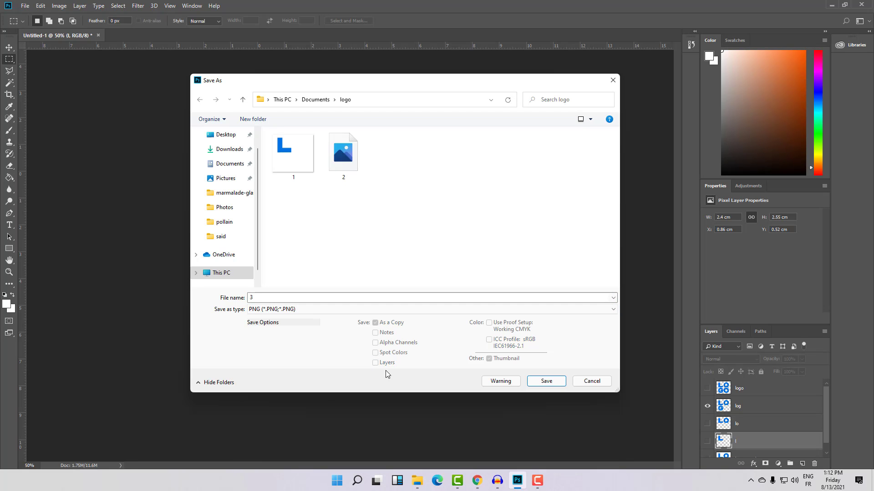
pyautogui.click(547, 382)
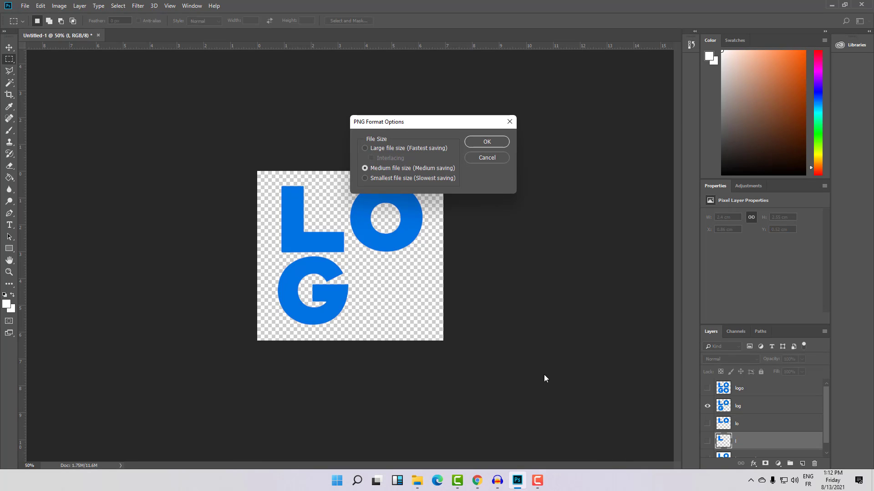
pyautogui.click(473, 142)
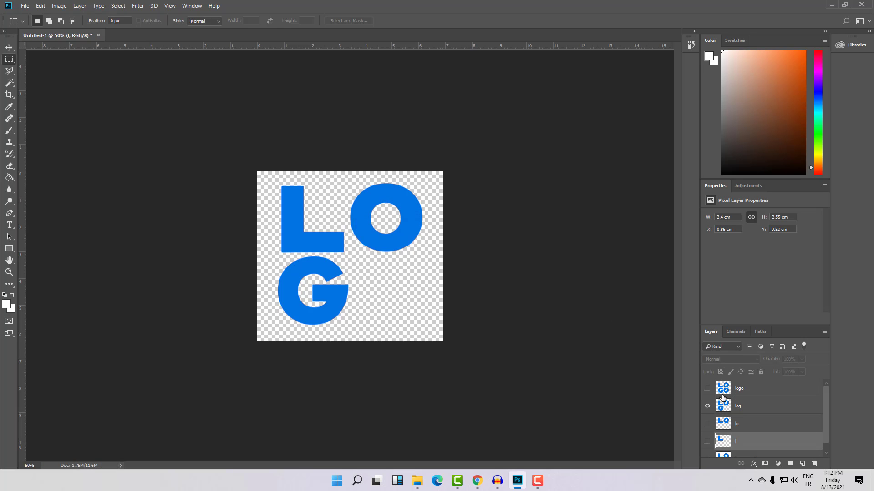
# - Show only the logo layer, select it, and save it as a PNG file named 4 in the logo folder
pyautogui.click(707, 407)
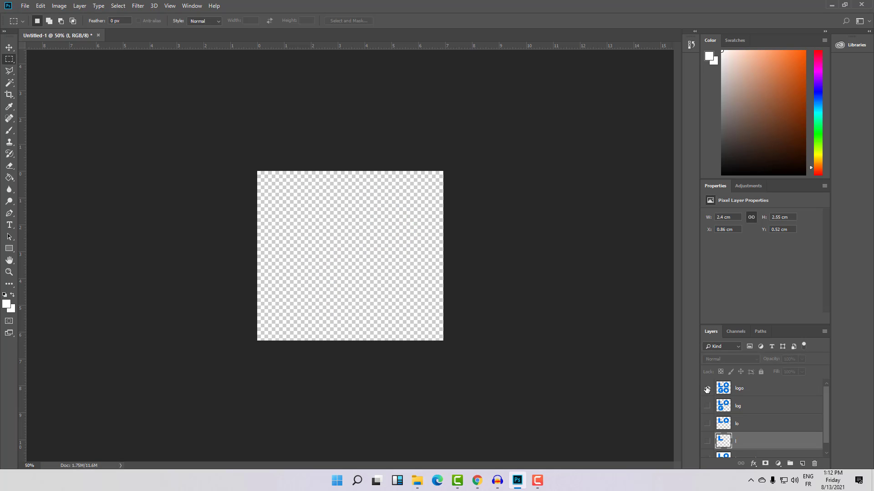
pyautogui.click(707, 389)
pyautogui.click(765, 388)
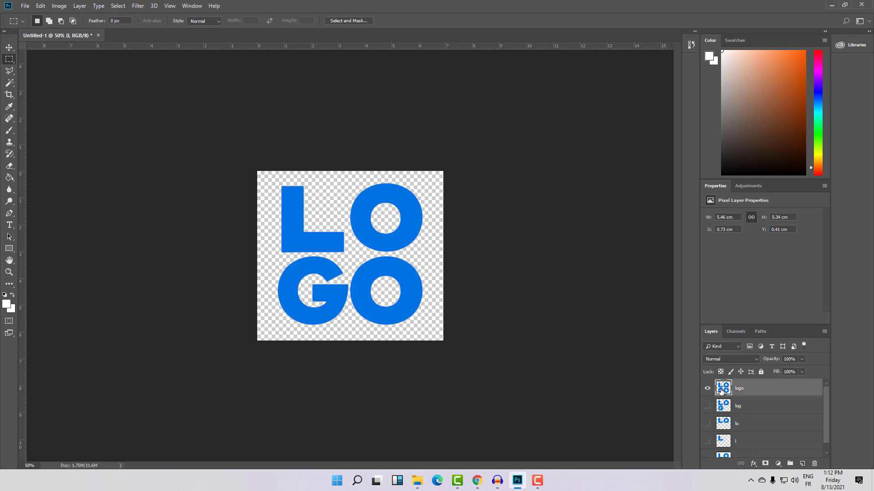
pyautogui.click(25, 6)
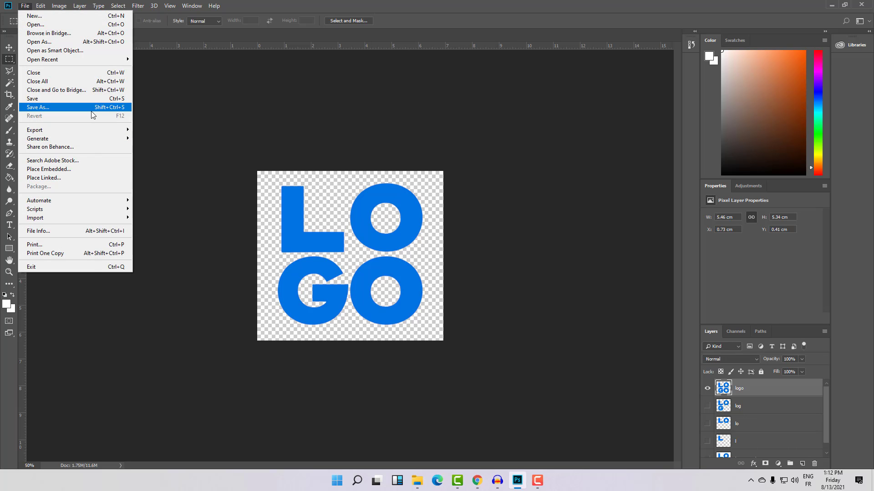
pyautogui.click(46, 107)
pyautogui.write('4')
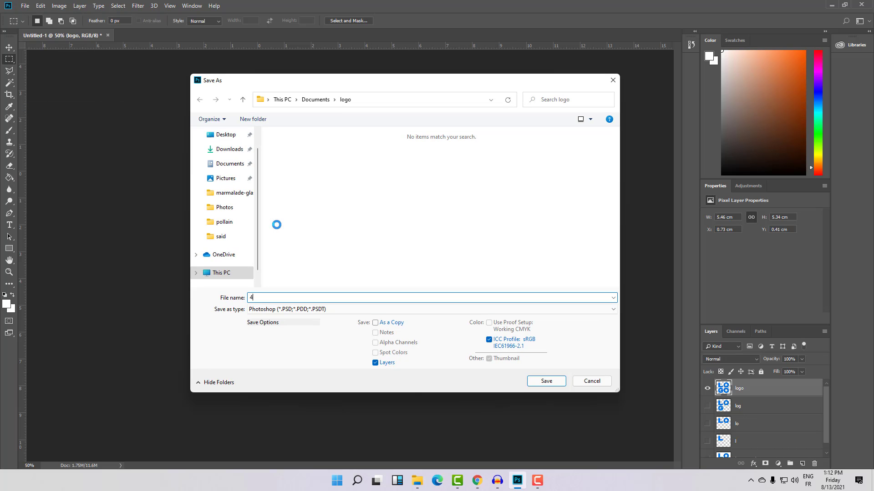
pyautogui.click(256, 311)
pyautogui.click(382, 433)
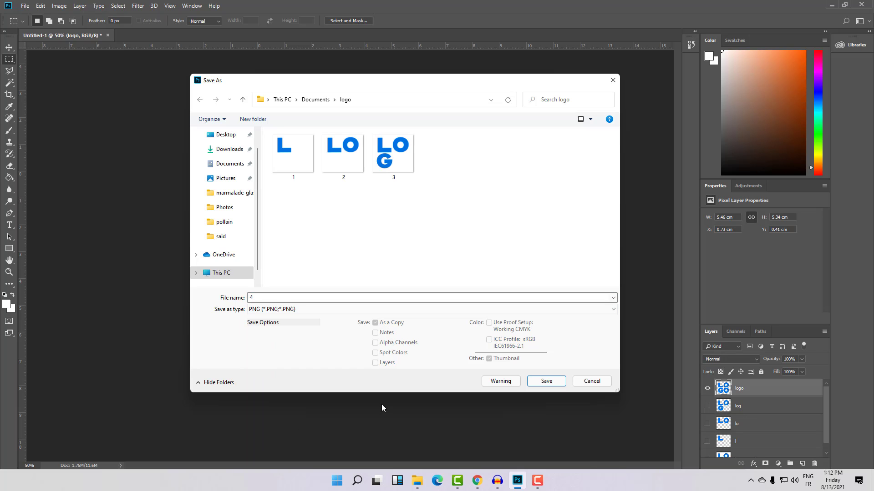
pyautogui.click(547, 381)
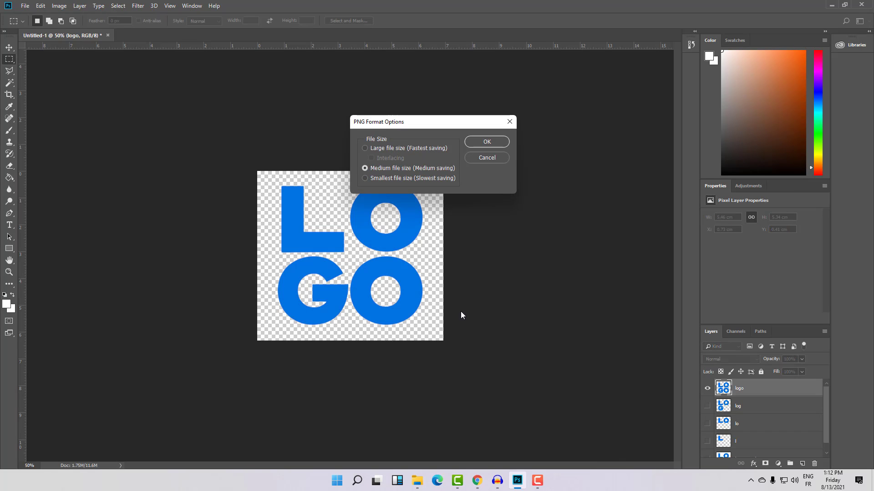
pyautogui.click(476, 145)
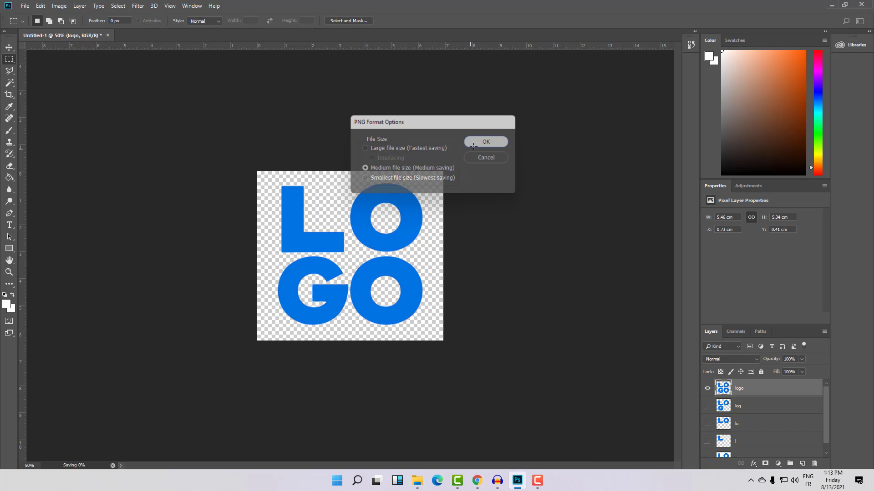
# - Switch to File Explorer and open the logo folder in Documents to check the exported PNG files
pyautogui.click(415, 482)
pyautogui.doubleClick(403, 316)
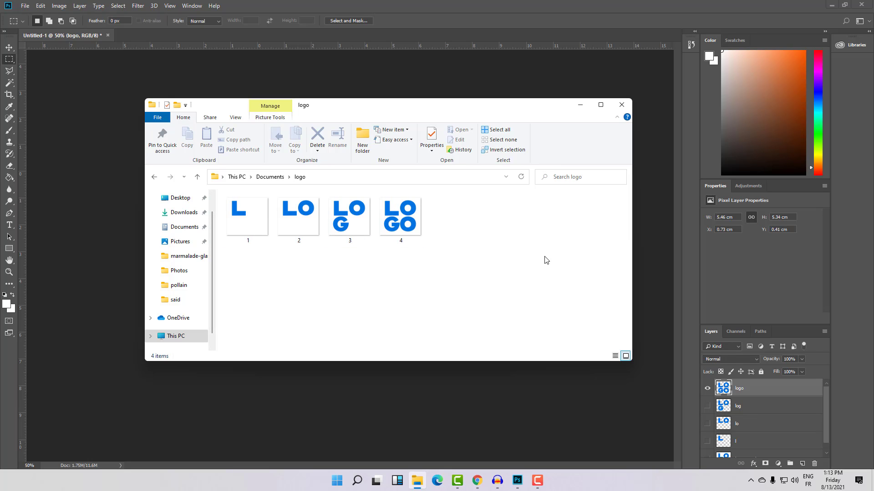
# - Switch to the gifmaker.me page in Chrome and upload images 1, 2, 3 and 4 from the logo folder
pyautogui.click(477, 481)
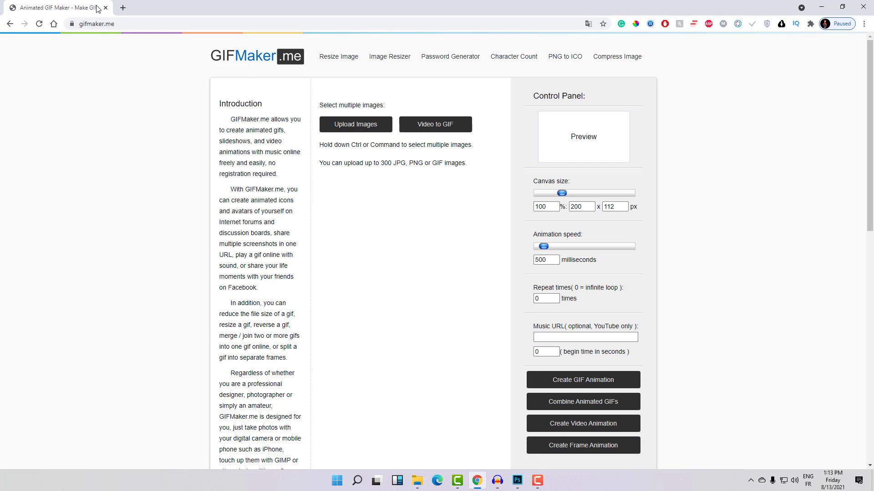
pyautogui.click(87, 25)
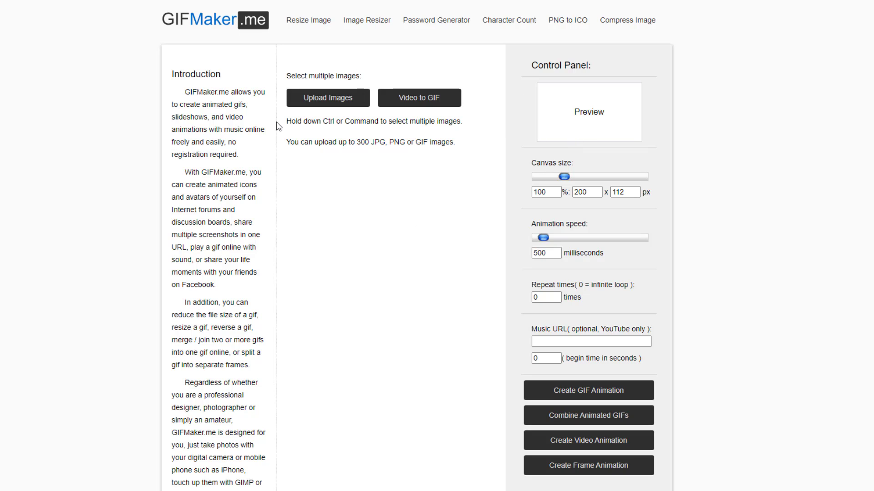
pyautogui.click(322, 104)
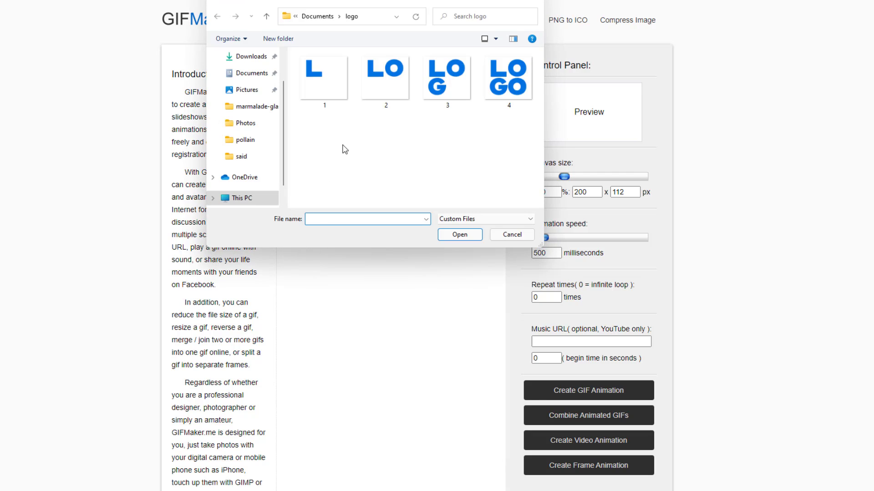
pyautogui.hotkey('ctrl', 'a')
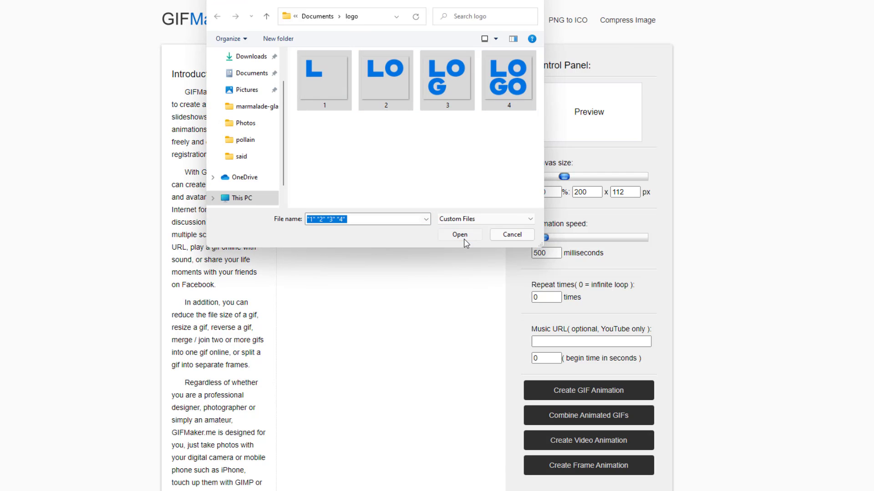
pyautogui.click(463, 238)
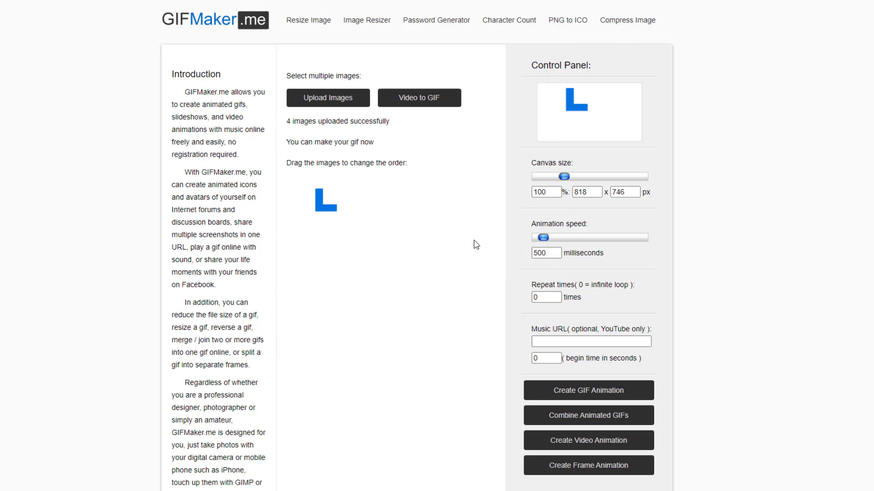
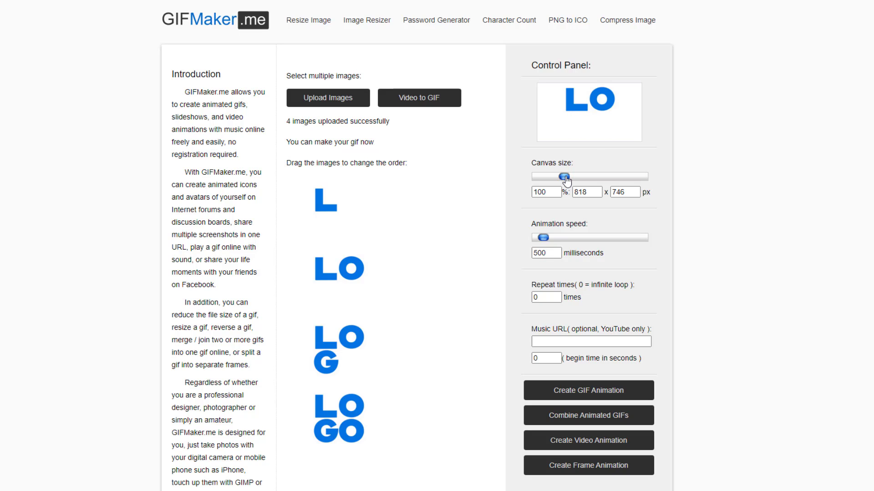
# - Reduce the GIF's canvas size to 68% and set the animation speed to 900 milliseconds
pyautogui.moveTo(566, 181); pyautogui.dragTo(547, 179)
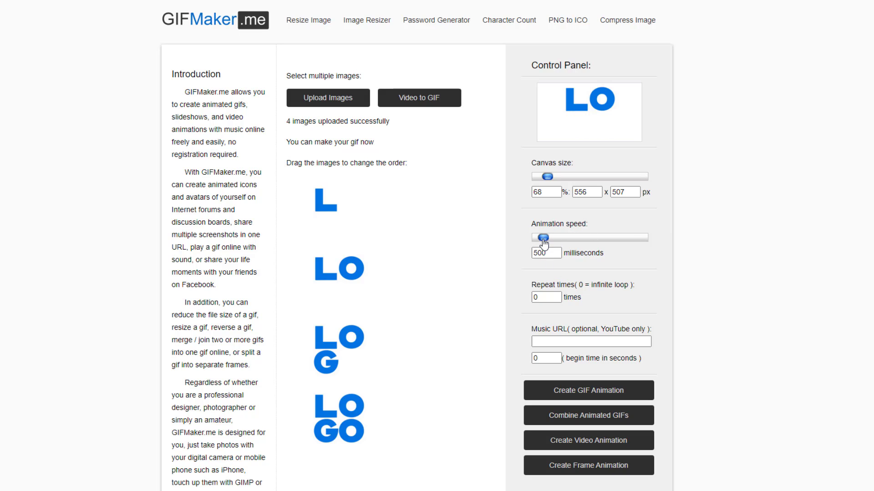
pyautogui.moveTo(543, 238)
pyautogui.mouseDown()
pyautogui.moveTo(577, 239)
pyautogui.moveTo(553, 241)
pyautogui.mouseUp()
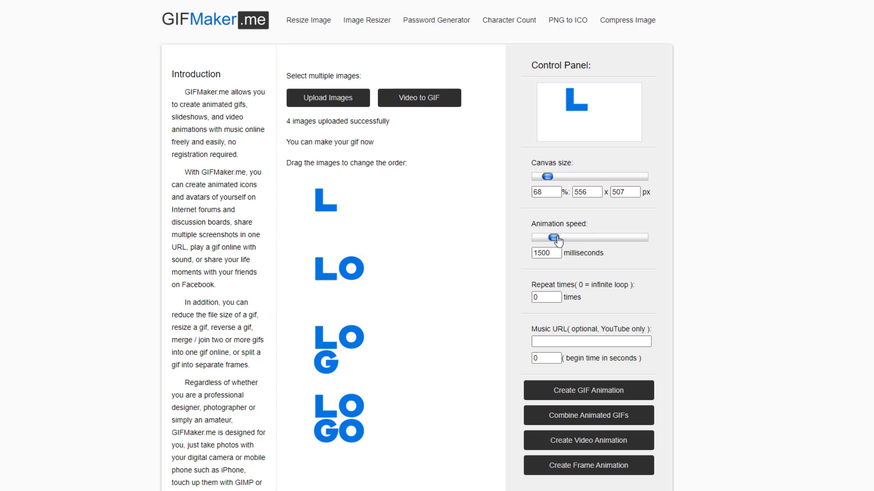
pyautogui.moveTo(556, 240); pyautogui.dragTo(542, 240)
pyautogui.moveTo(539, 238); pyautogui.dragTo(549, 238)
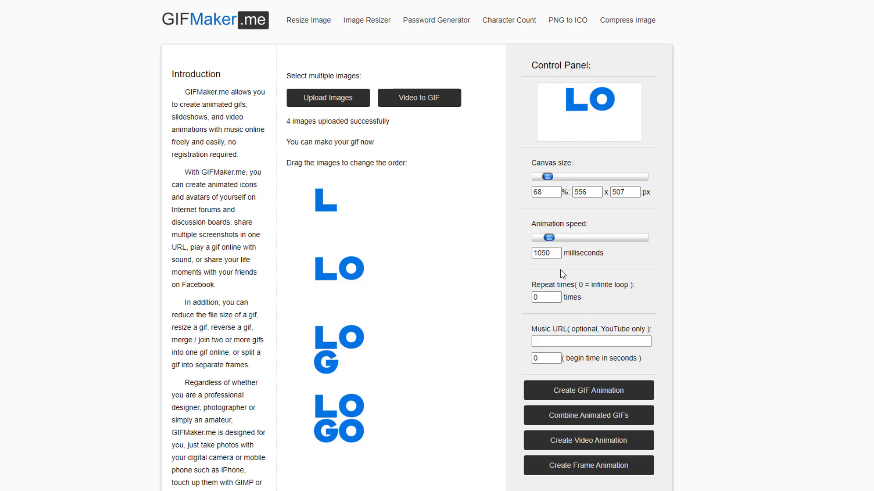
pyautogui.moveTo(550, 238); pyautogui.dragTo(549, 240)
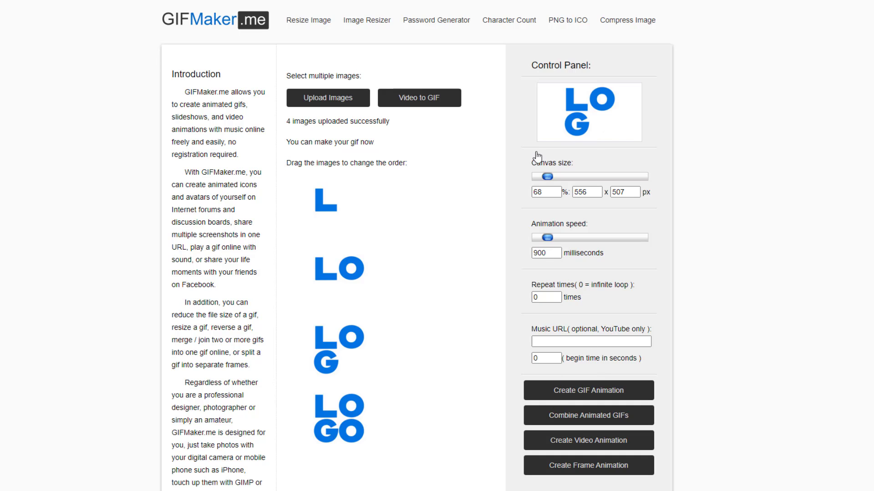
# - Create the GIF animation and download it to the Documents folder as Webp.net-gifmaker (1)
pyautogui.scroll(-5, 581, 360)
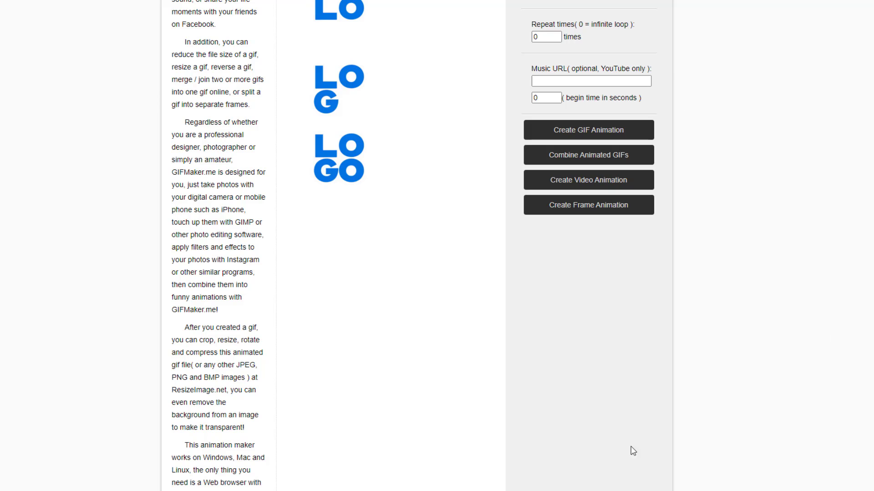
pyautogui.scroll(4, 587, 428)
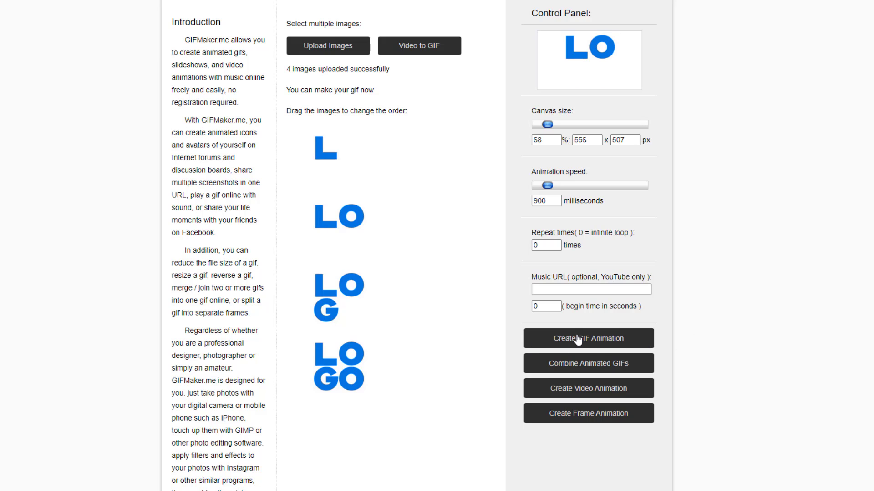
pyautogui.click(604, 343)
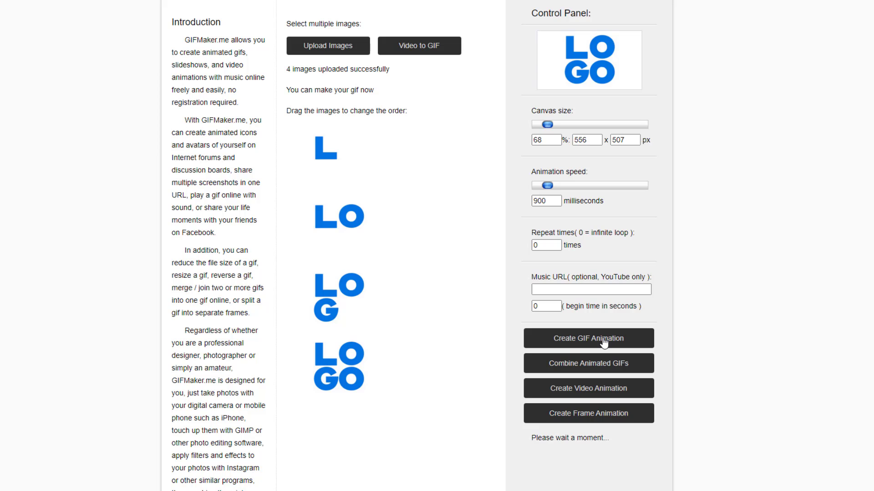
pyautogui.scroll(-3, 731, 376)
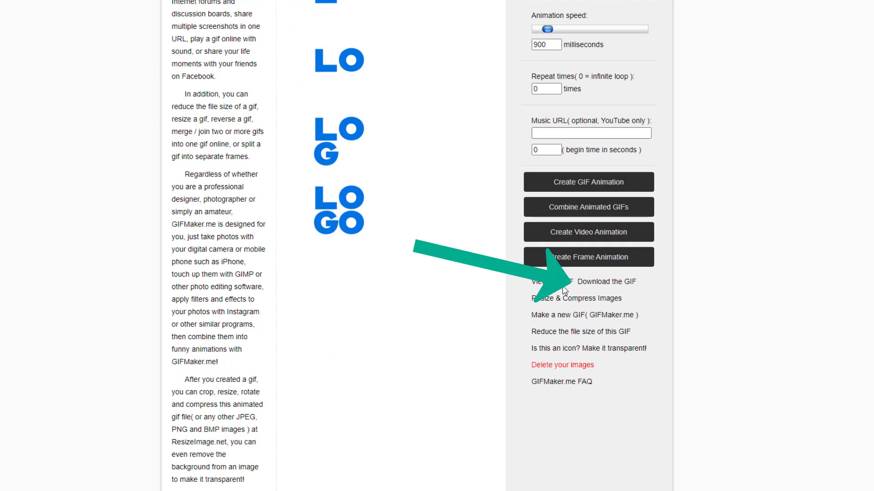
pyautogui.click(603, 283)
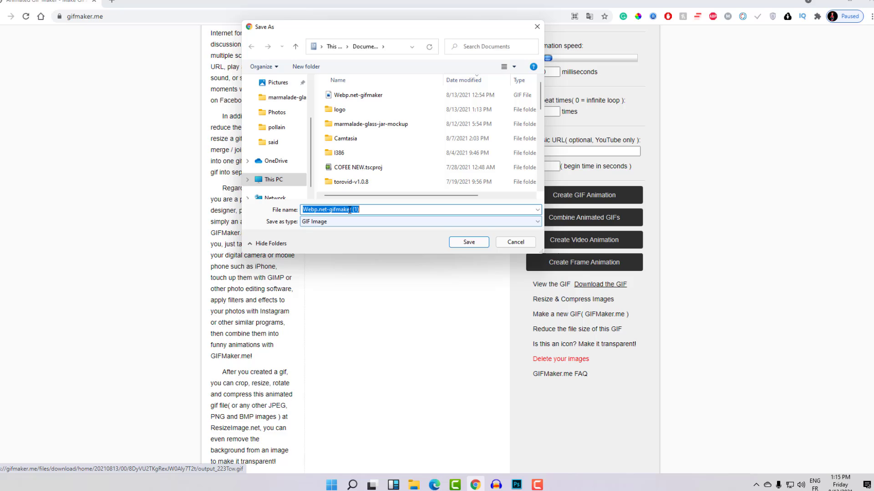
pyautogui.click(468, 242)
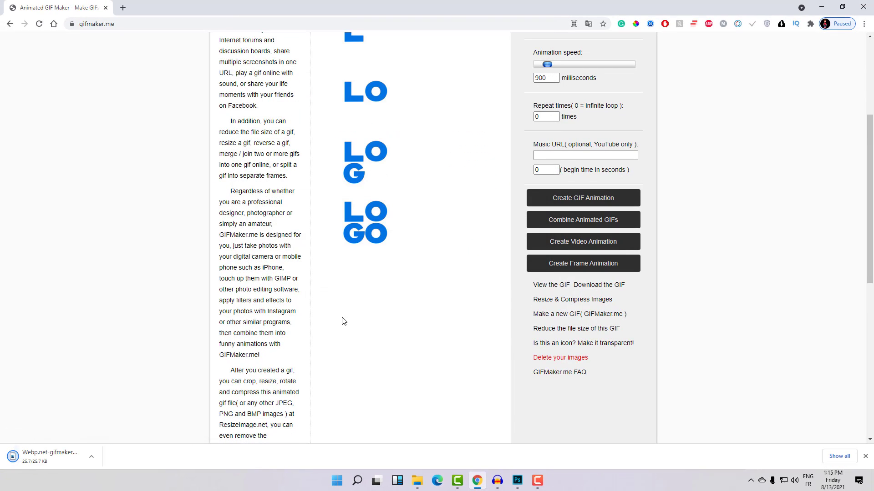
# - Open the downloaded GIF in Photos and examine the letter-by-letter animation in an enlarged window
pyautogui.click(46, 458)
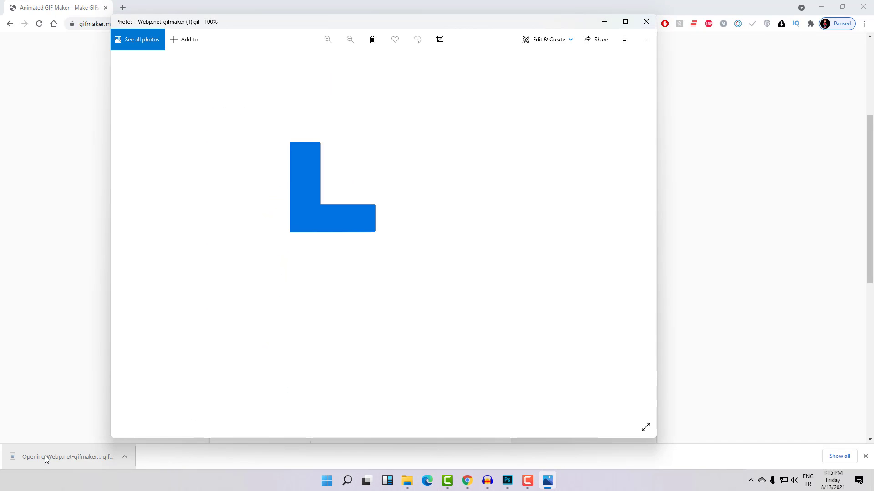
pyautogui.moveTo(469, 27); pyautogui.dragTo(574, 65)
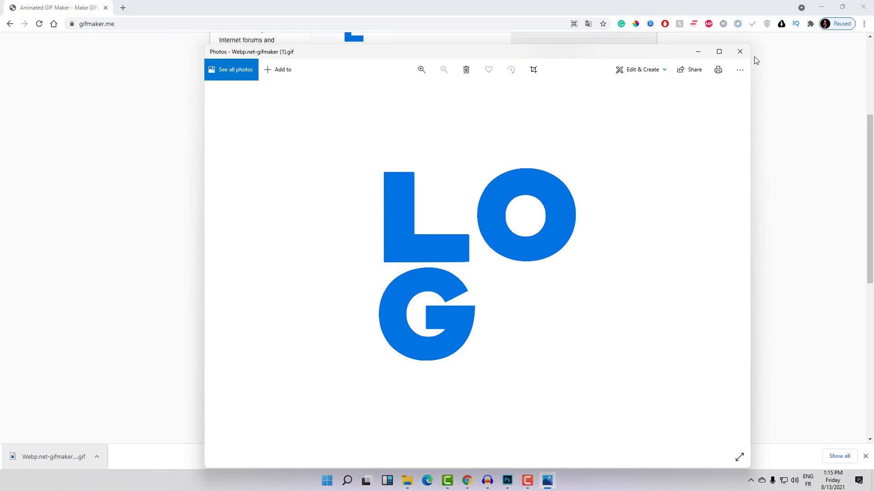
pyautogui.click(718, 52)
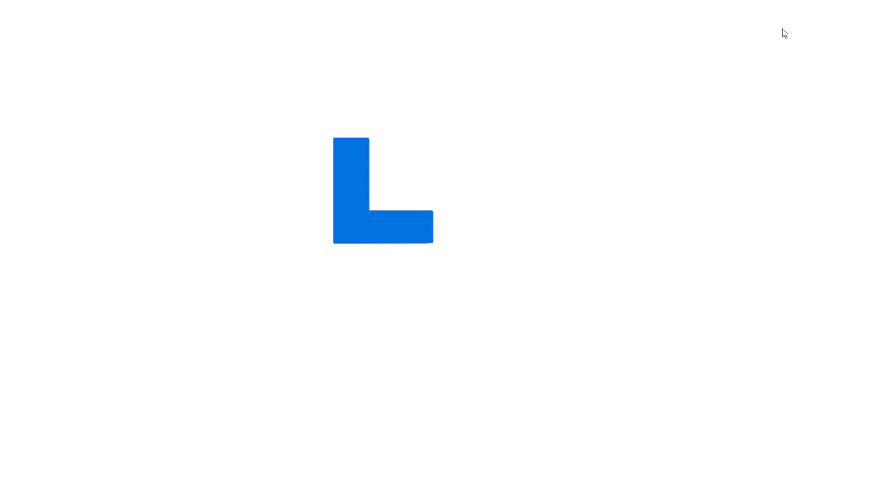
pyautogui.moveTo(784, 34); pyautogui.dragTo(321, 133)
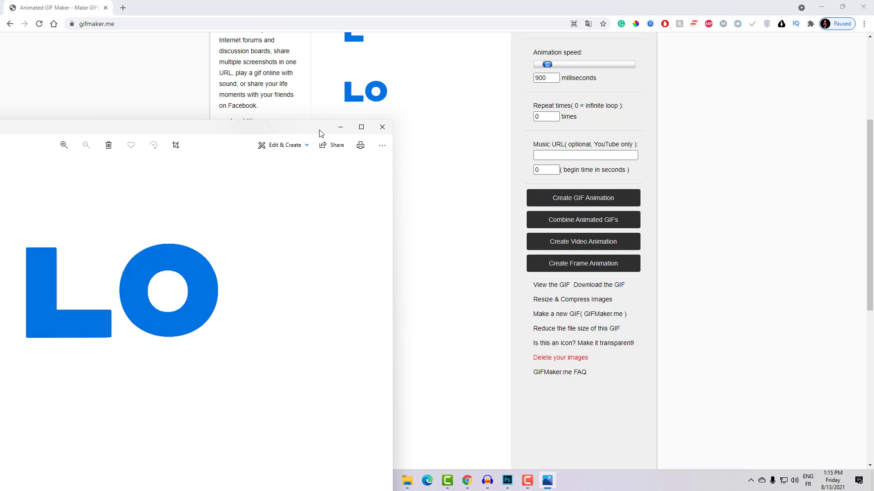